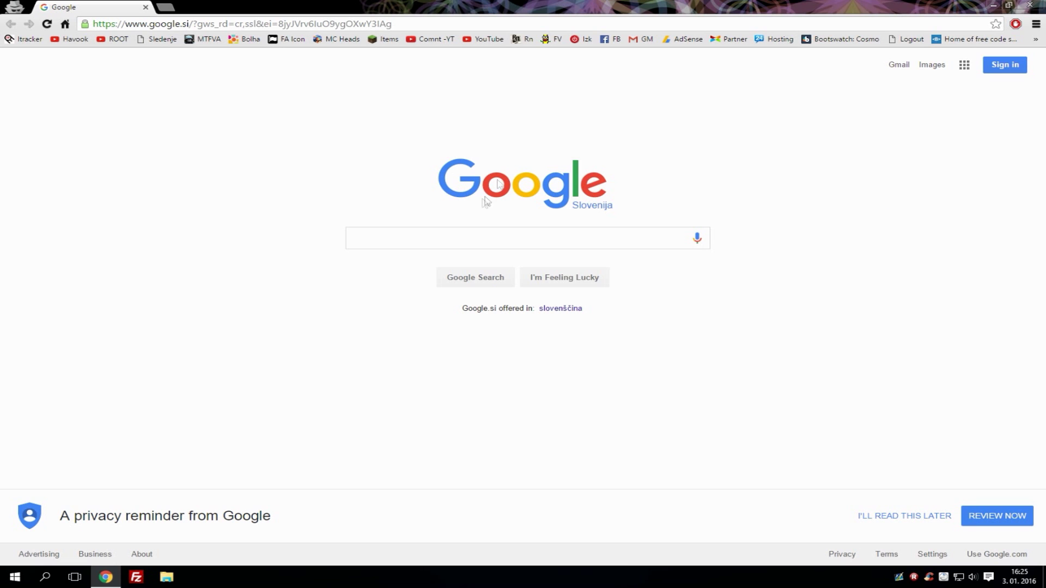
Search Google for 'mc-launcher'.
{"action": "left_click", "coordinate": [432, 235]}
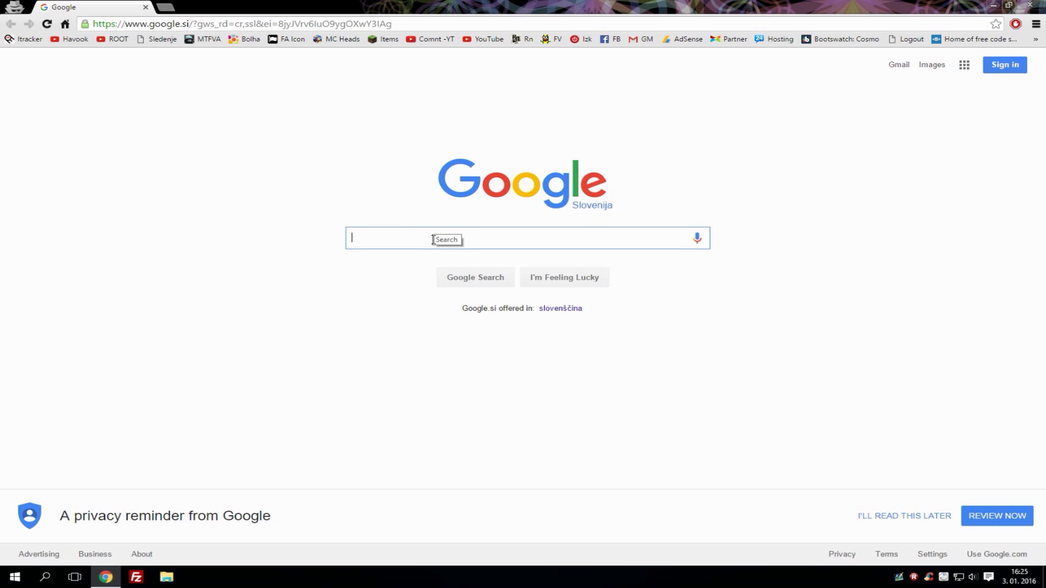
{"action": "type", "text": "mc-launcher"}
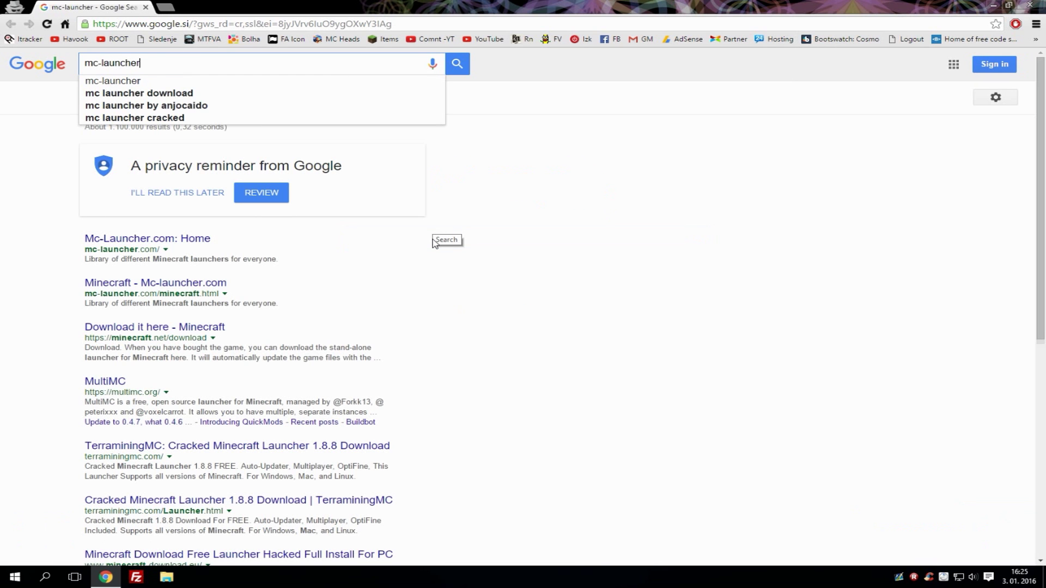
{"action": "key", "text": "Return"}
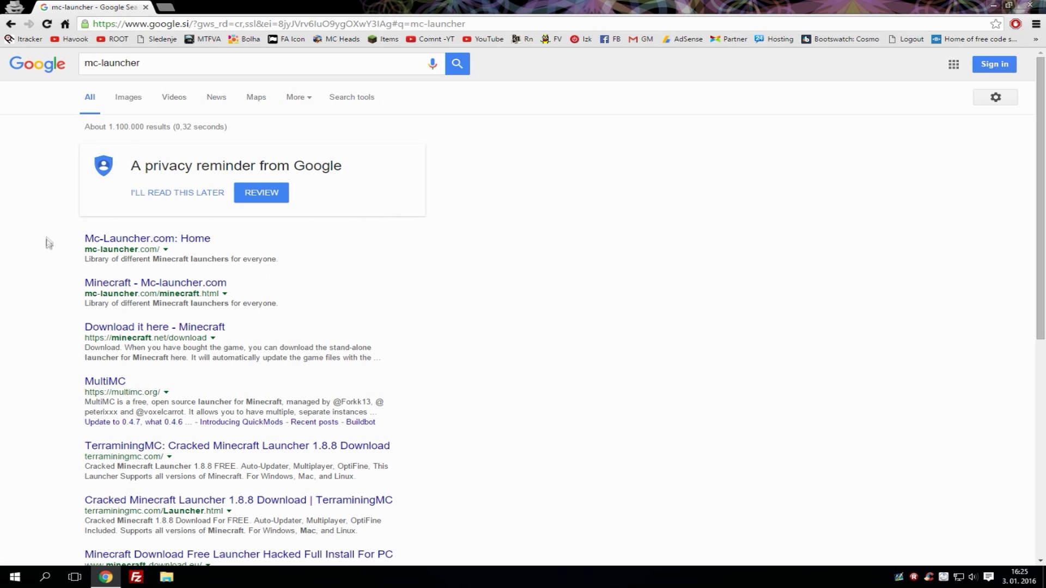
Open the Mc-Launcher.com: Home result and browse its list of launcher cards.
{"action": "left_click", "coordinate": [123, 241]}
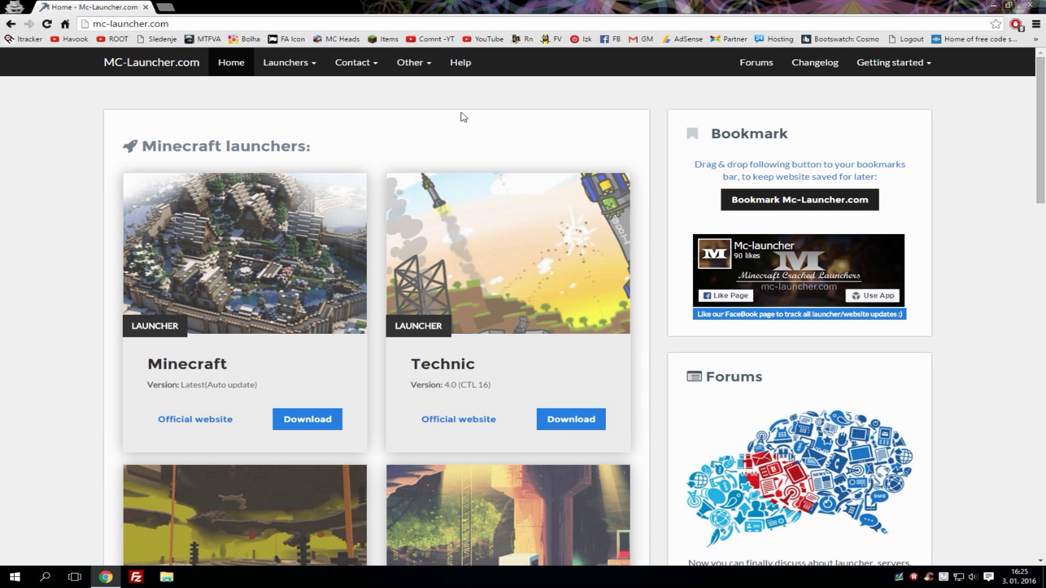
{"action": "scroll", "coordinate": [374, 128], "scroll_direction": "down", "scroll_amount": 1}
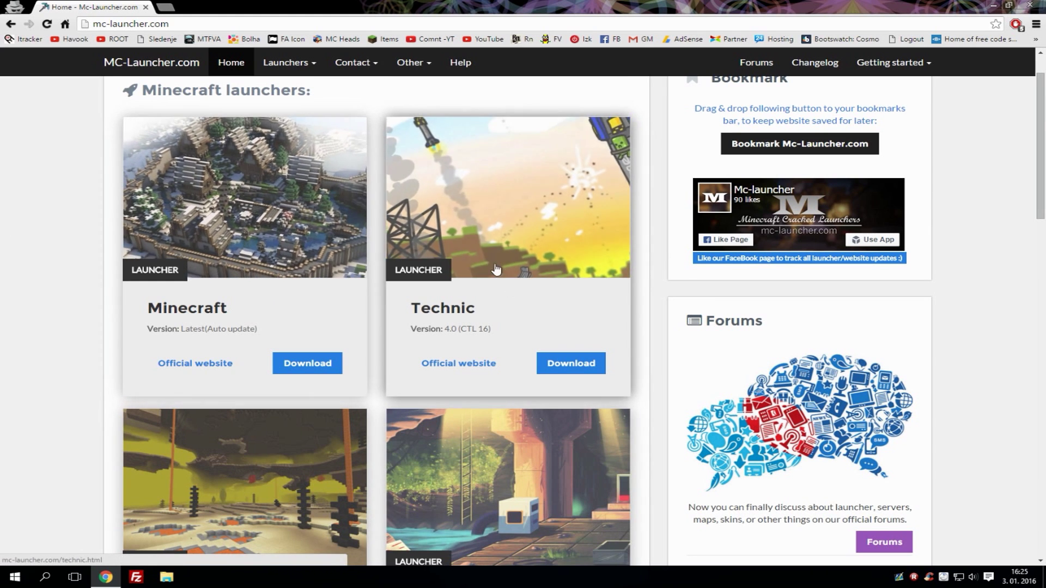
{"action": "scroll", "coordinate": [496, 269], "scroll_direction": "down", "scroll_amount": 3}
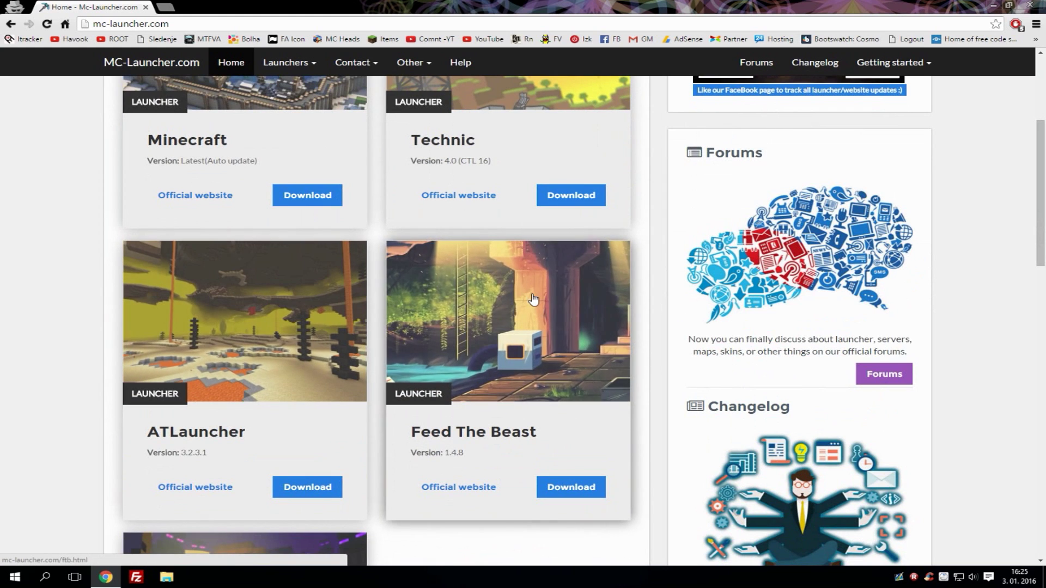
{"action": "scroll", "coordinate": [533, 298], "scroll_direction": "down", "scroll_amount": 5}
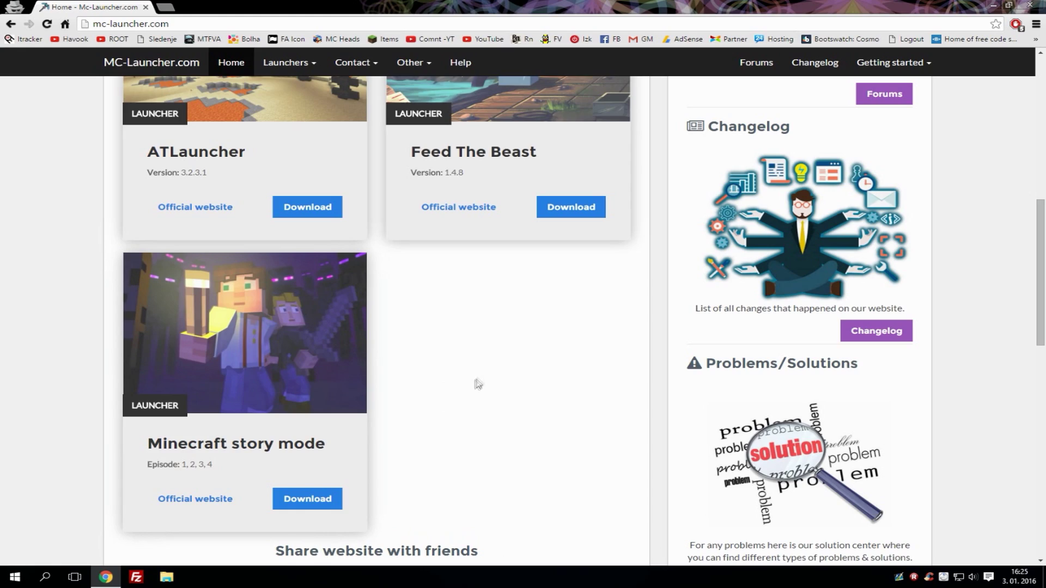
{"action": "scroll", "coordinate": [487, 377], "scroll_direction": "up", "scroll_amount": 8}
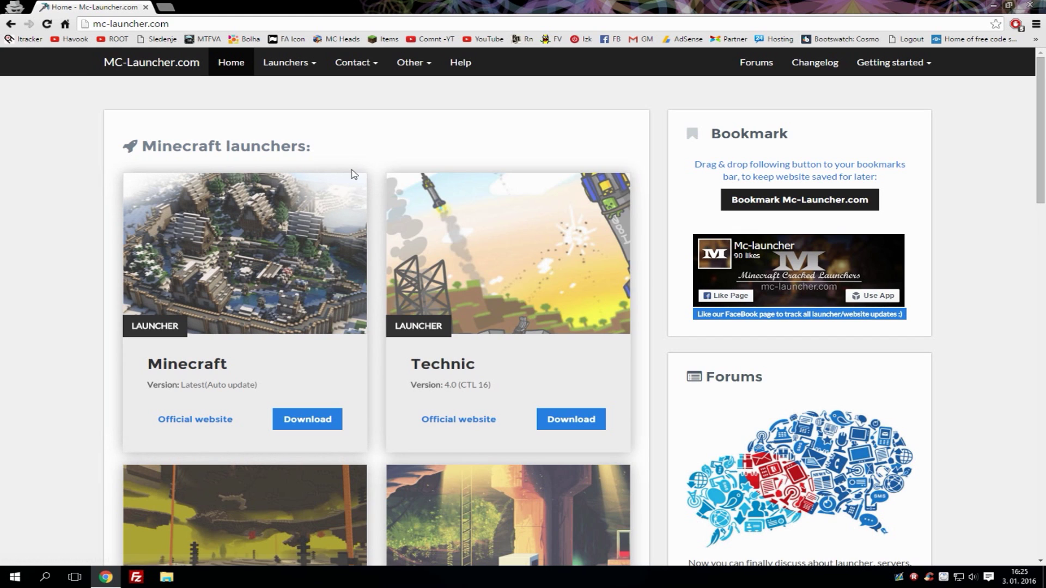
{"action": "middle_click", "coordinate": [467, 75]}
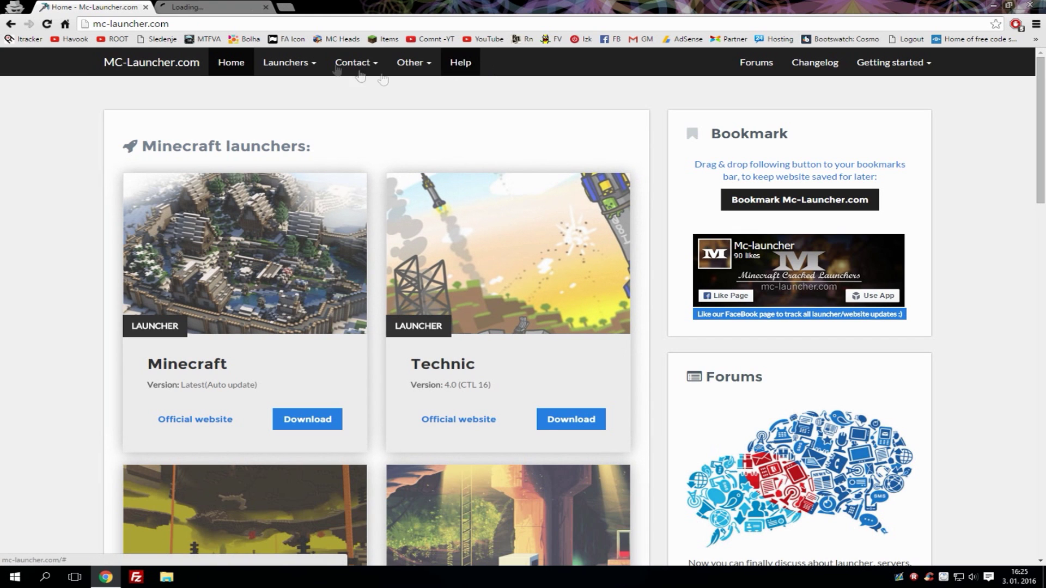
{"action": "left_click", "coordinate": [175, 5]}
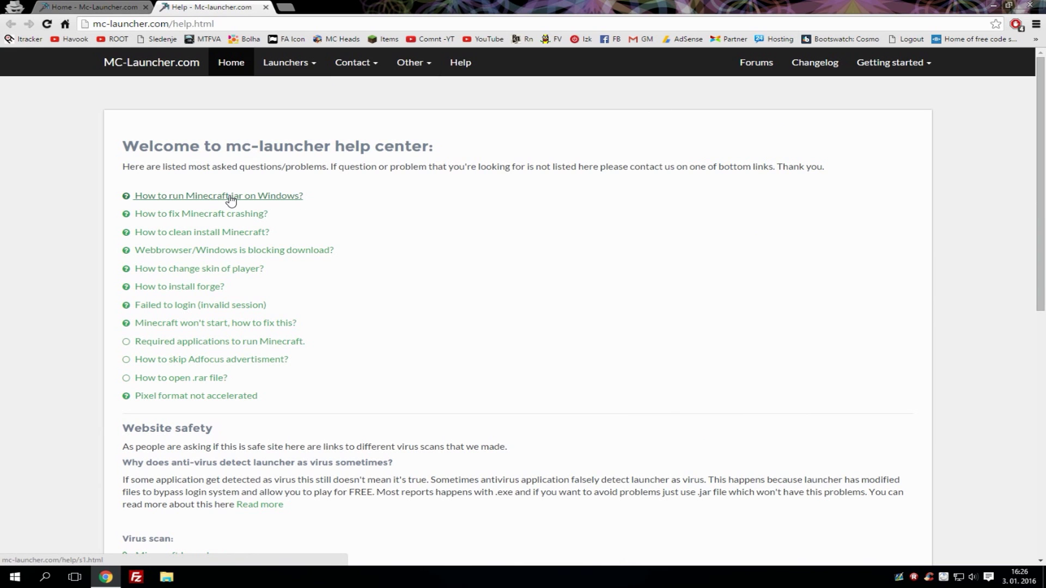
{"action": "scroll", "coordinate": [426, 256], "scroll_direction": "down", "scroll_amount": 5}
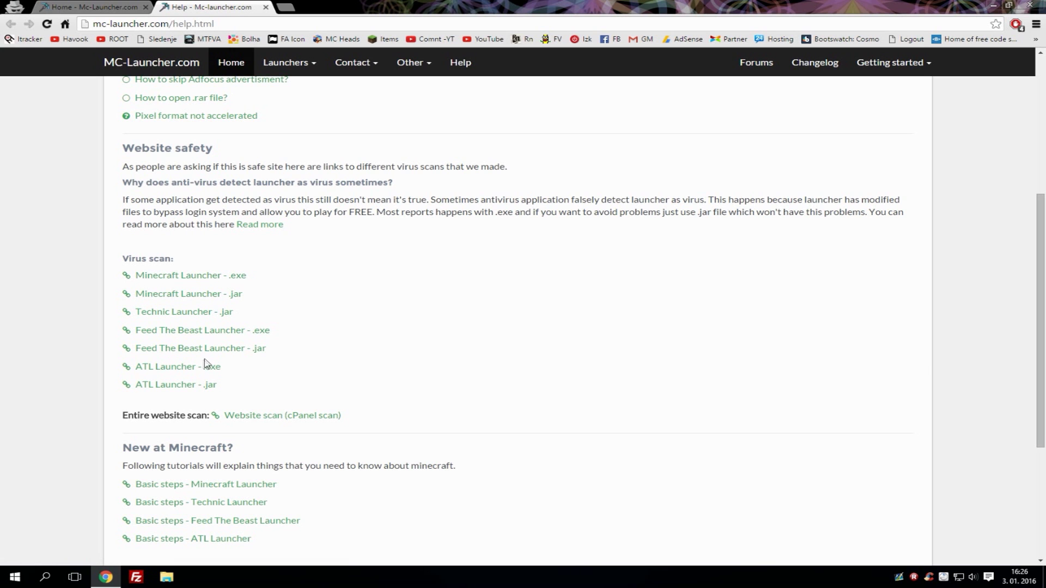
{"action": "scroll", "coordinate": [206, 364], "scroll_direction": "down", "scroll_amount": 2}
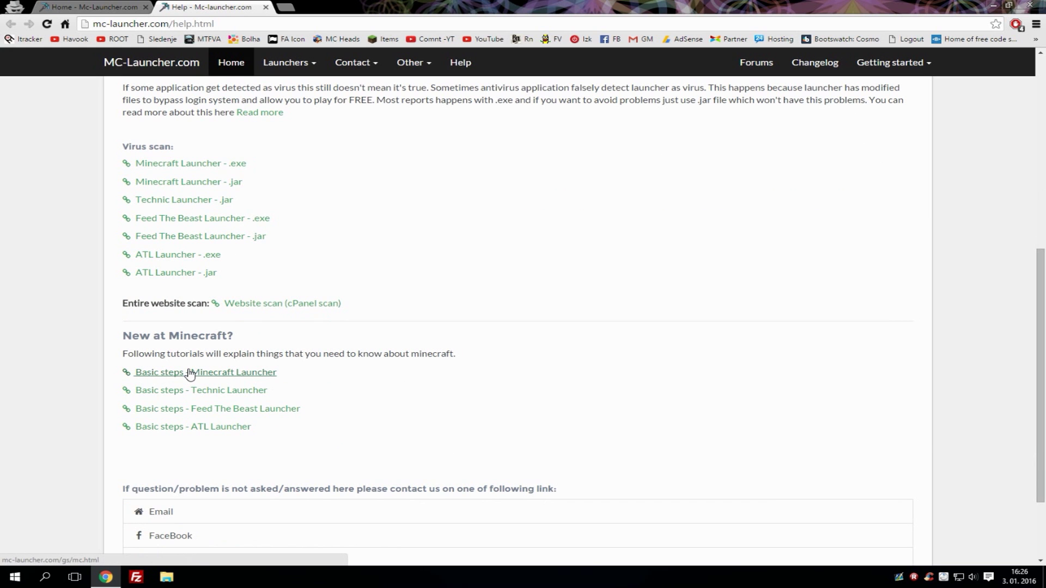
Return to the MC-Launcher.com homepage and open the Minecraft launcher's page with its download options.
{"action": "left_click", "coordinate": [265, 8]}
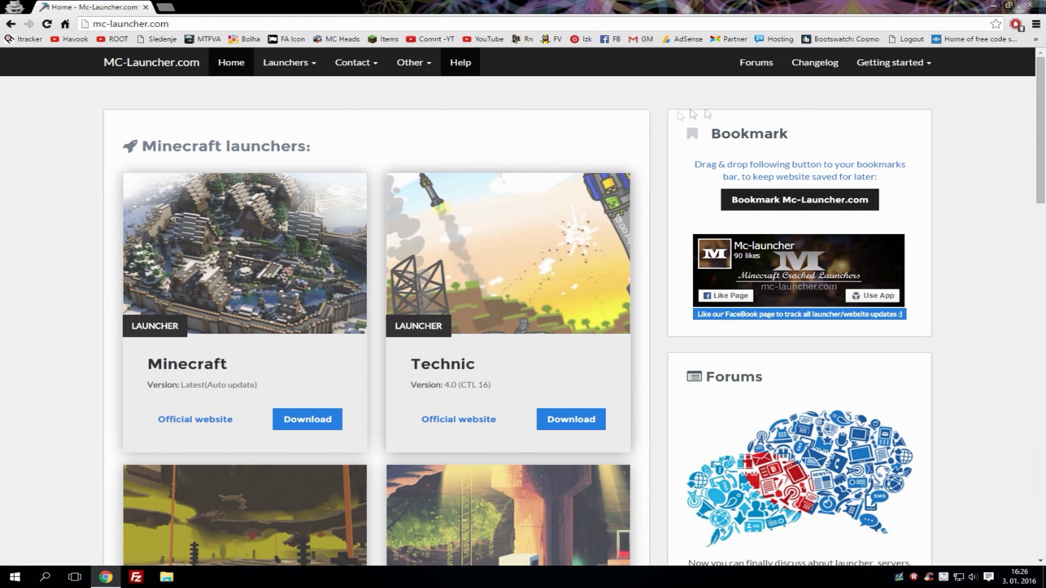
{"action": "left_click", "coordinate": [304, 420]}
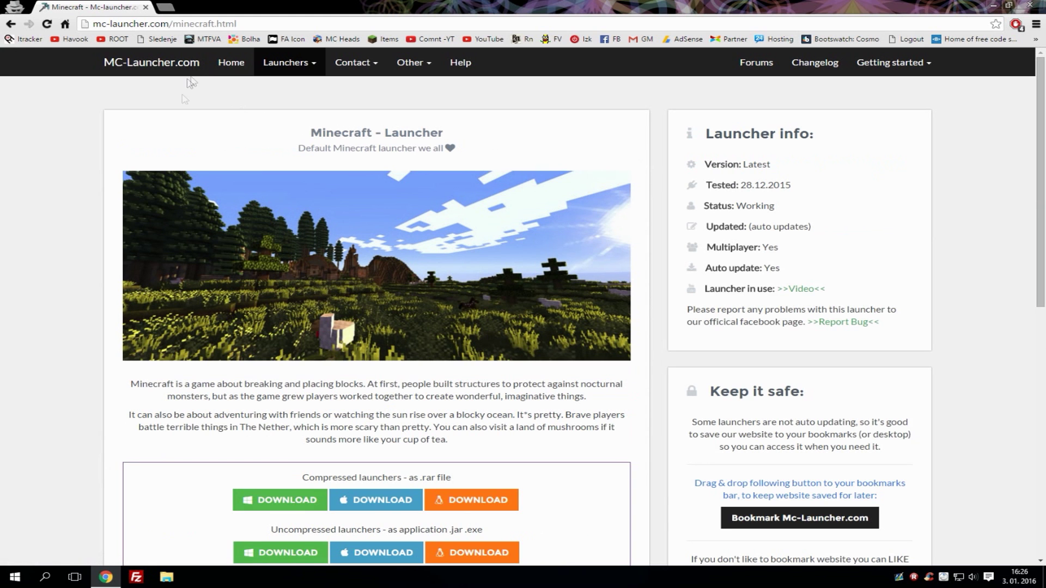
{"action": "scroll", "coordinate": [352, 223], "scroll_direction": "down", "scroll_amount": 2}
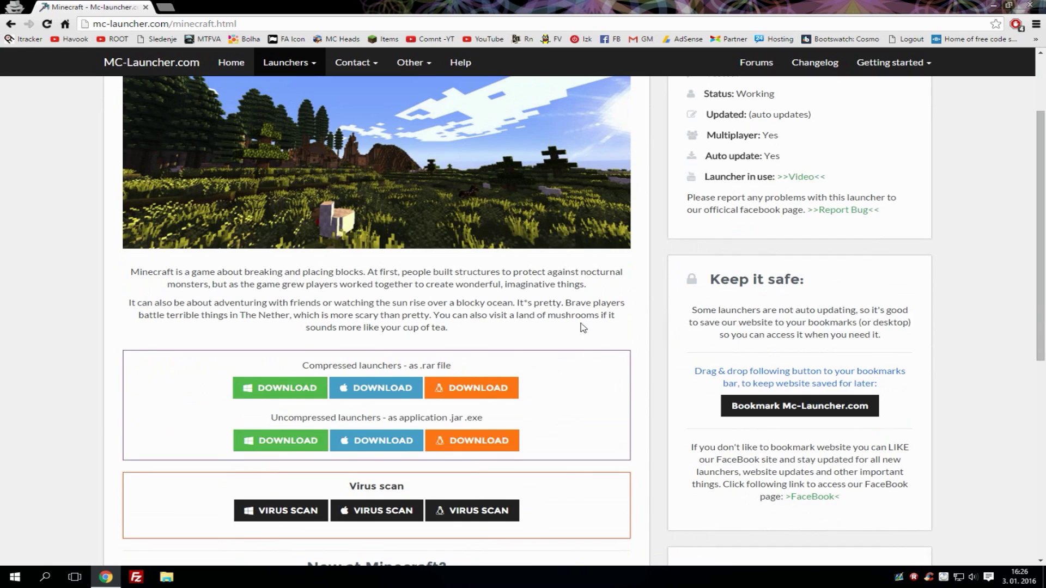
{"action": "scroll", "coordinate": [571, 327], "scroll_direction": "up", "scroll_amount": 2}
{"action": "scroll", "coordinate": [305, 480], "scroll_direction": "down", "scroll_amount": 2}
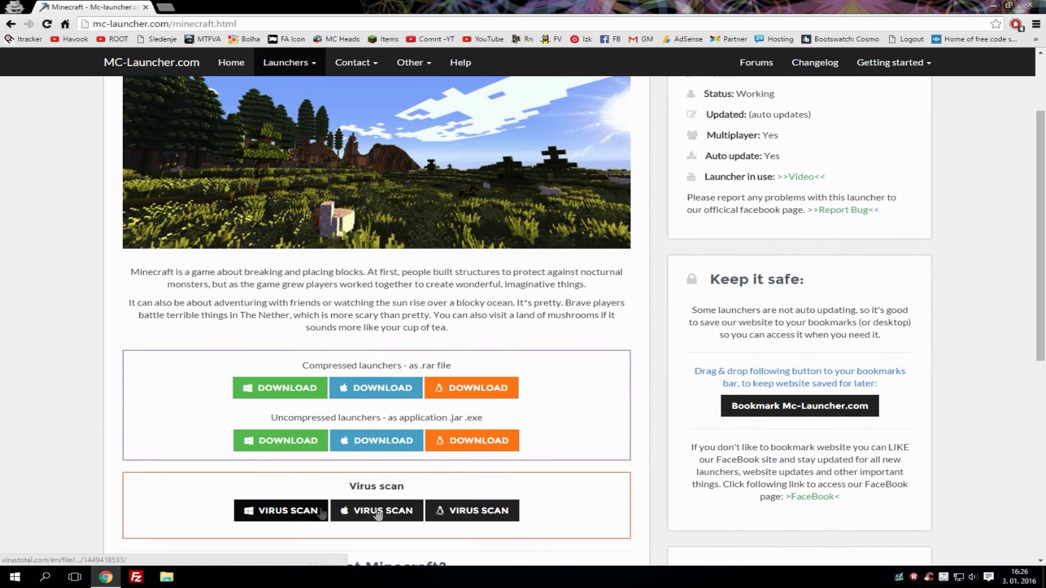
{"action": "scroll", "coordinate": [435, 512], "scroll_direction": "up", "scroll_amount": 2}
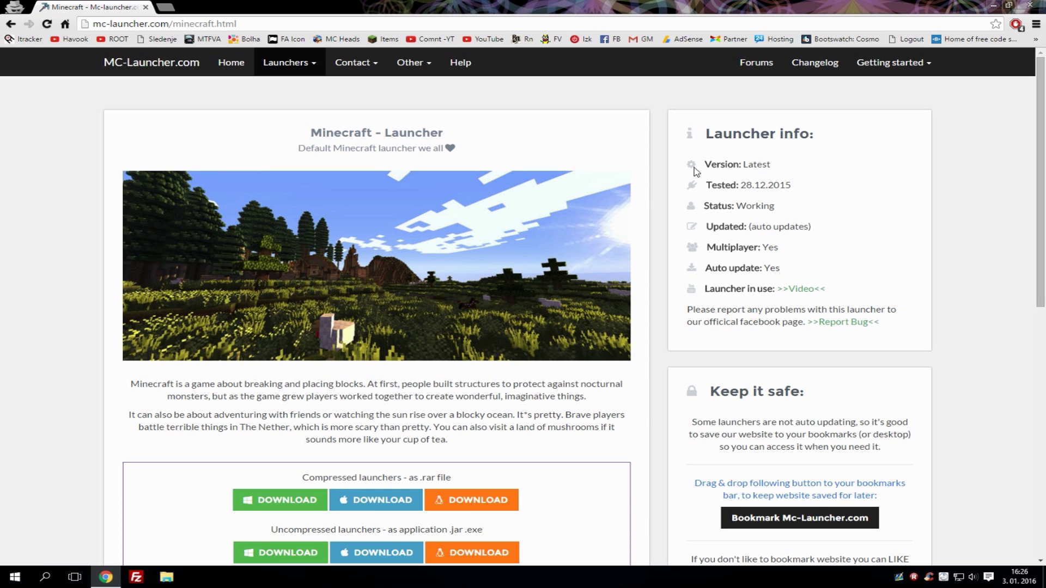
{"action": "scroll", "coordinate": [579, 225], "scroll_direction": "down", "scroll_amount": 4}
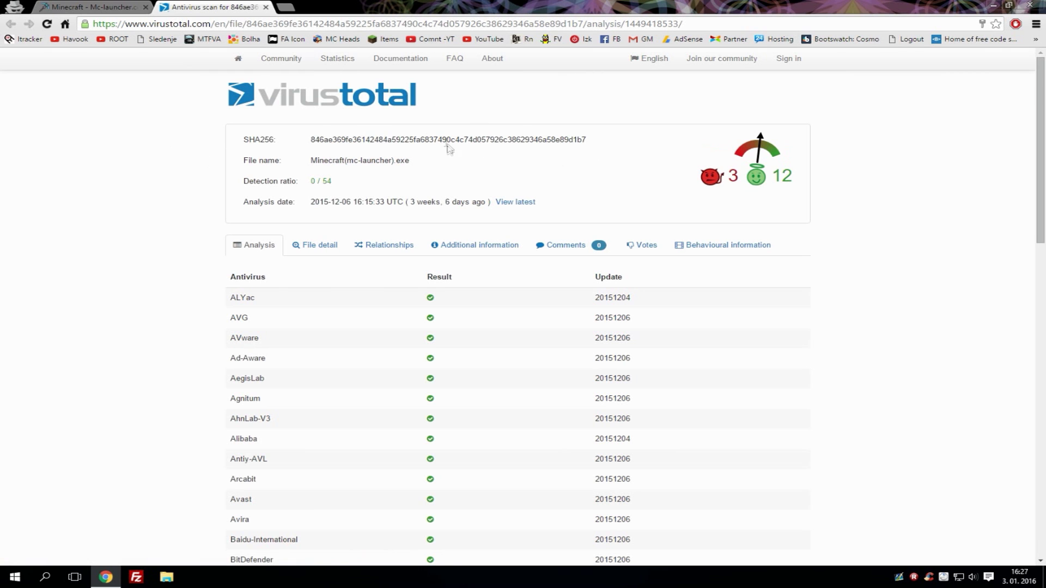
Review the VirusTotal antivirus results, then highlight and clear the 'mc-launcher' part of the file name.
{"action": "scroll", "coordinate": [397, 178], "scroll_direction": "down", "scroll_amount": 1}
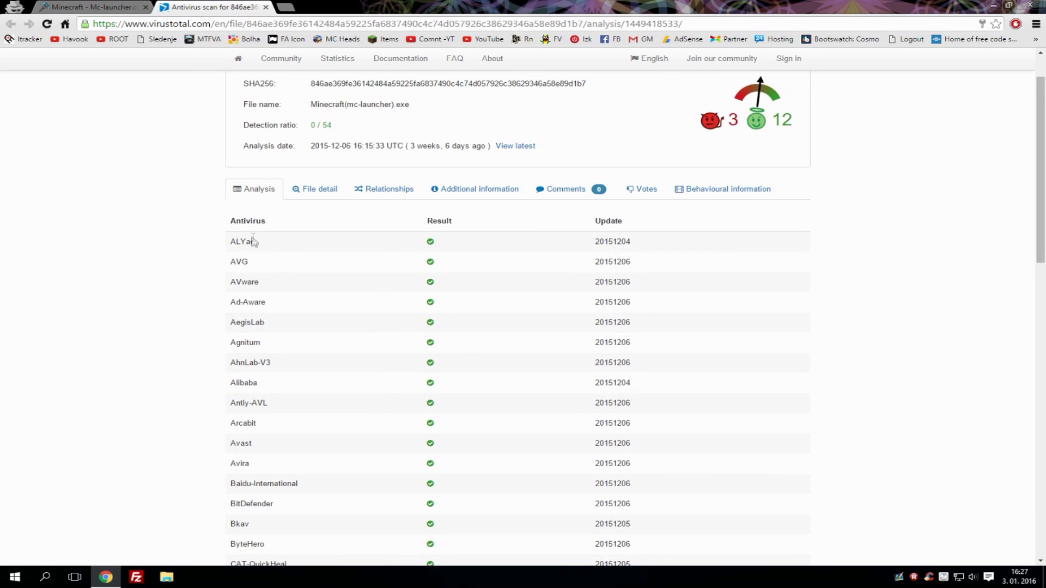
{"action": "scroll", "coordinate": [253, 243], "scroll_direction": "down", "scroll_amount": 1}
{"action": "scroll", "coordinate": [325, 214], "scroll_direction": "down", "scroll_amount": 11}
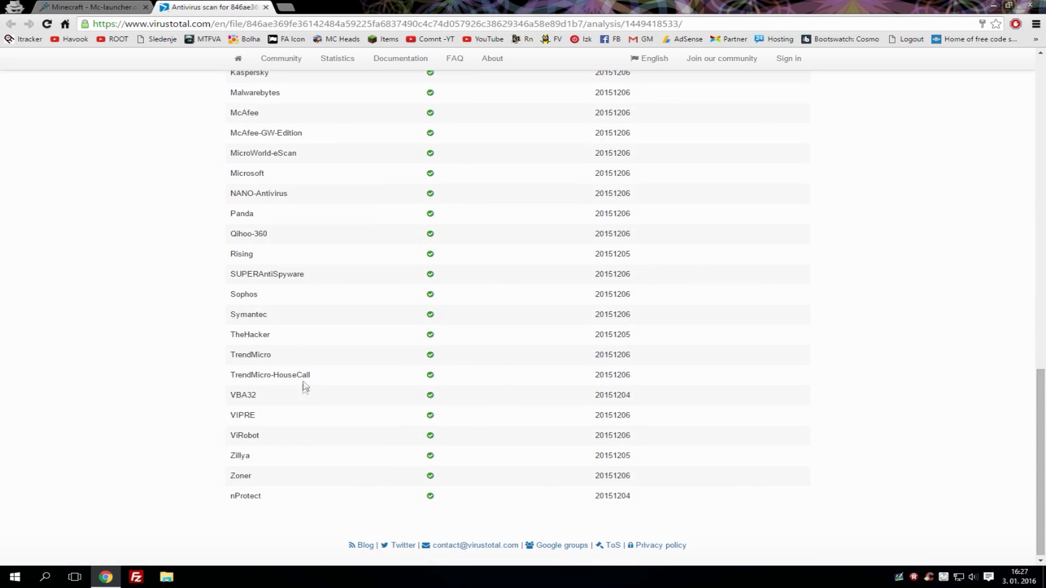
{"action": "scroll", "coordinate": [322, 383], "scroll_direction": "up", "scroll_amount": 20}
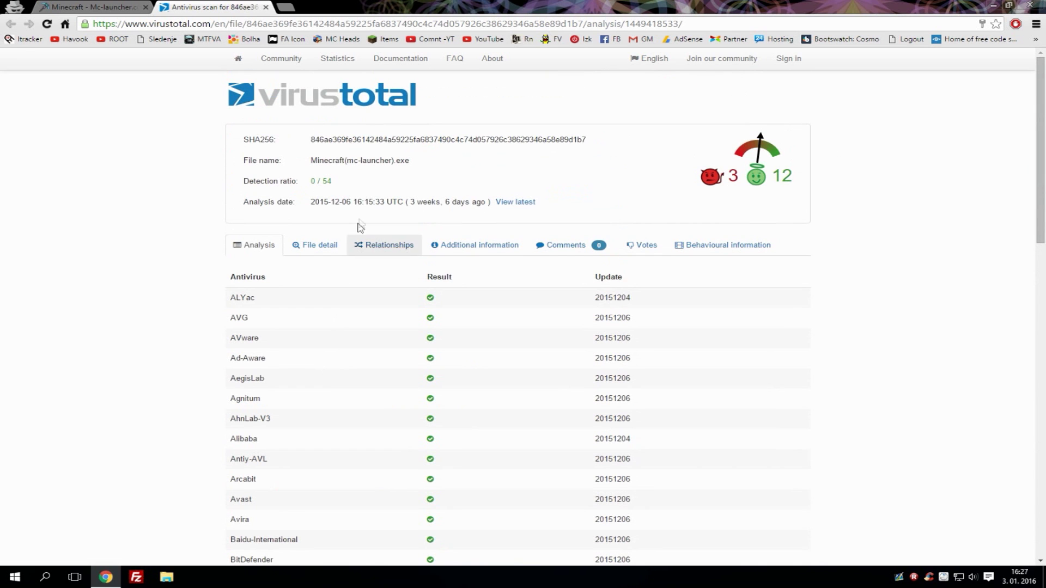
{"action": "left_click_drag", "start_coordinate": [346, 160], "coordinate": [393, 163]}
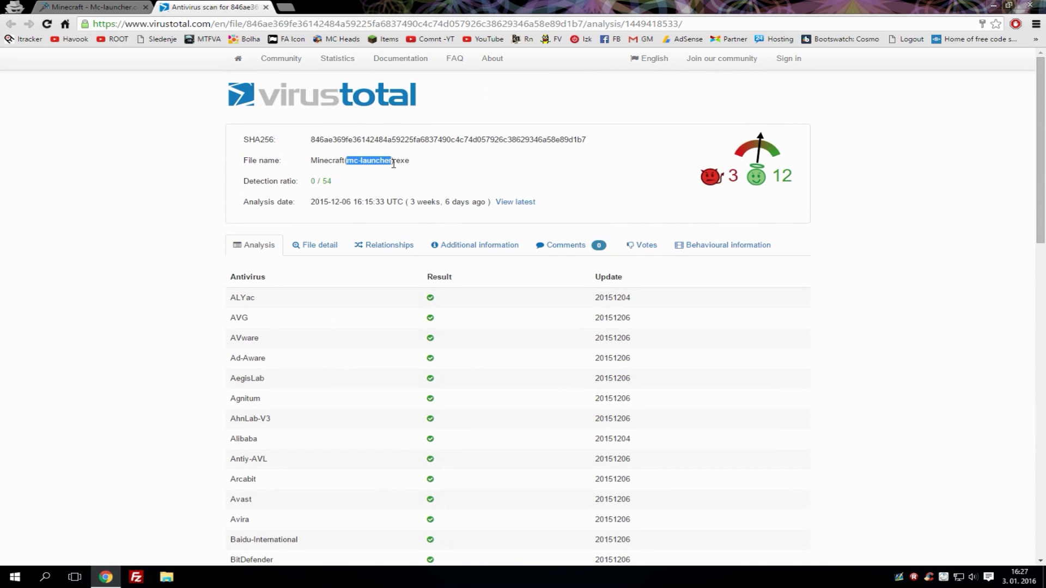
{"action": "left_click", "coordinate": [399, 170]}
Close the VirusTotal tab, start the uncompressed Windows launcher download and mute the ad page.
{"action": "middle_click", "coordinate": [202, 5]}
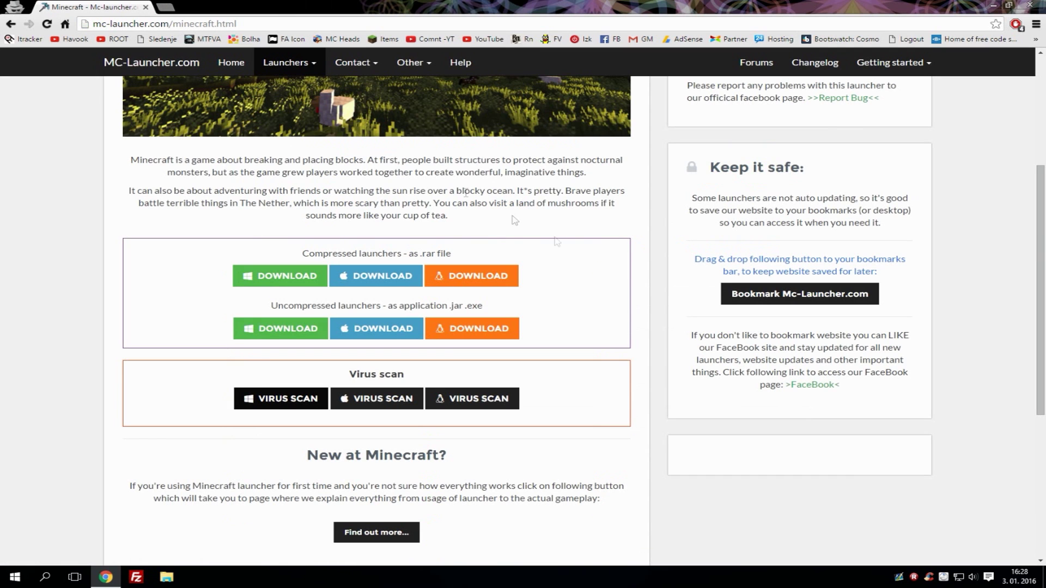
{"action": "left_click", "coordinate": [293, 330]}
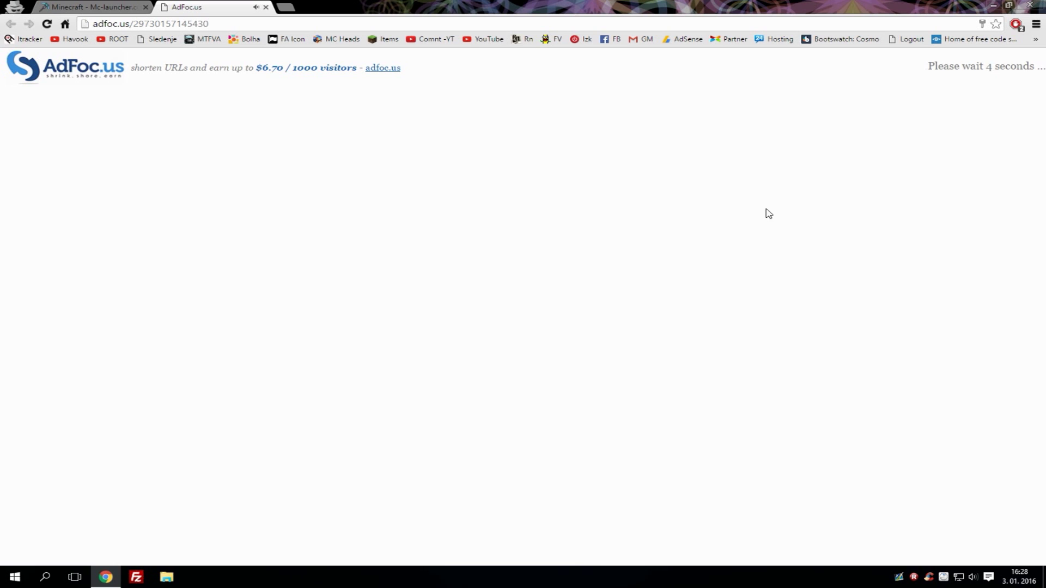
{"action": "left_click", "coordinate": [256, 8]}
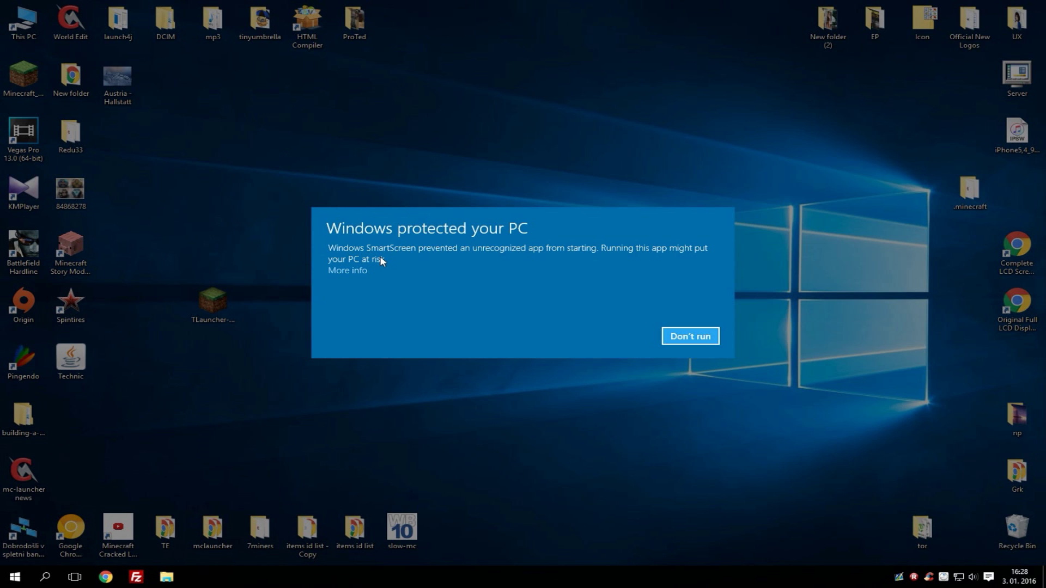
Use More info and Run anyway to start TLauncher despite the SmartScreen warning.
{"action": "left_click", "coordinate": [348, 269]}
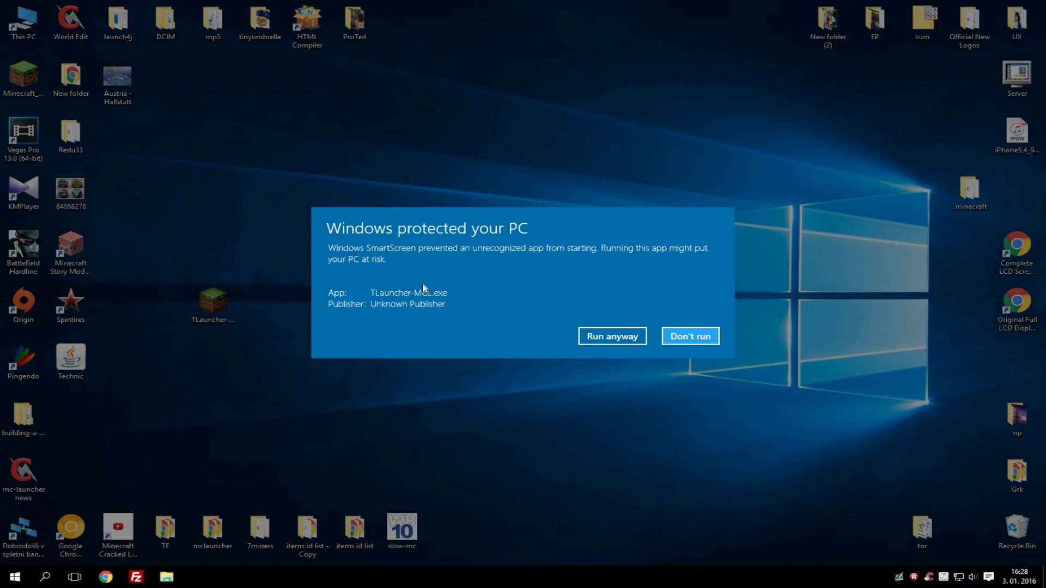
{"action": "left_click", "coordinate": [600, 338]}
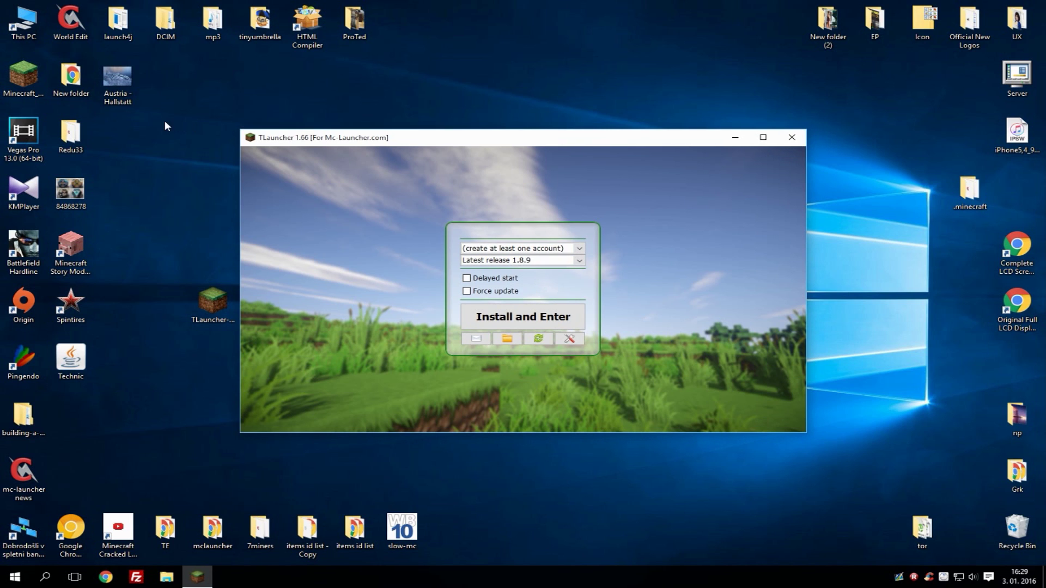
Add a new Free (w/out password) account with a user name and save its credentials.
{"action": "left_click", "coordinate": [481, 252]}
{"action": "left_click", "coordinate": [531, 270]}
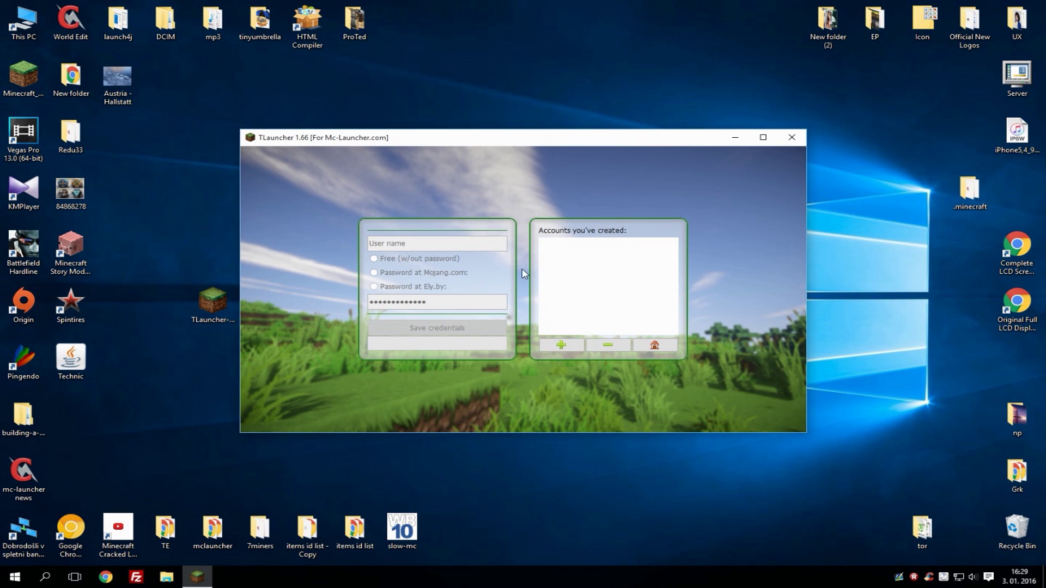
{"action": "left_click", "coordinate": [561, 346]}
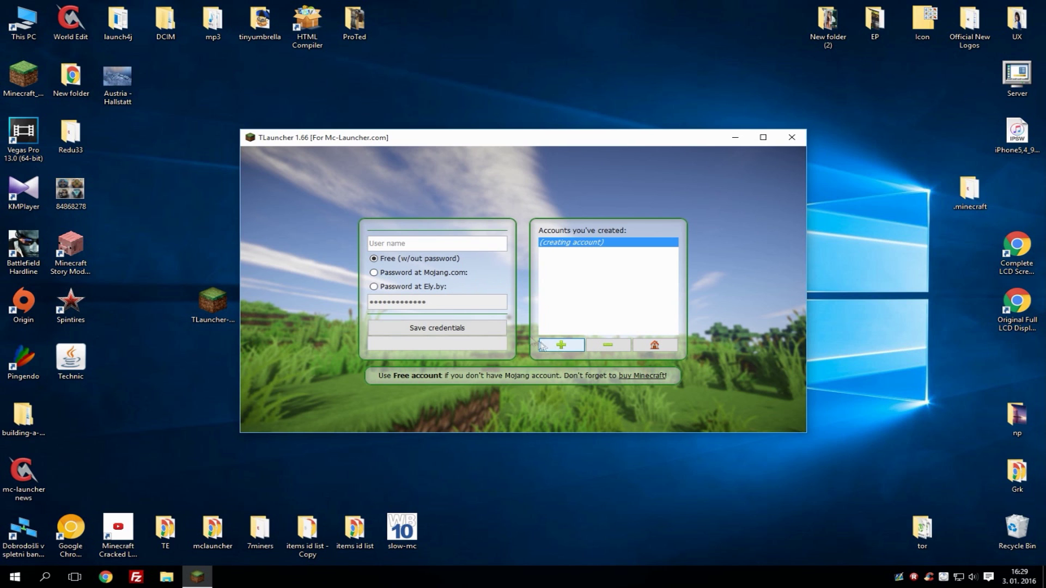
{"action": "left_click", "coordinate": [403, 248]}
{"action": "left_click", "coordinate": [374, 263]}
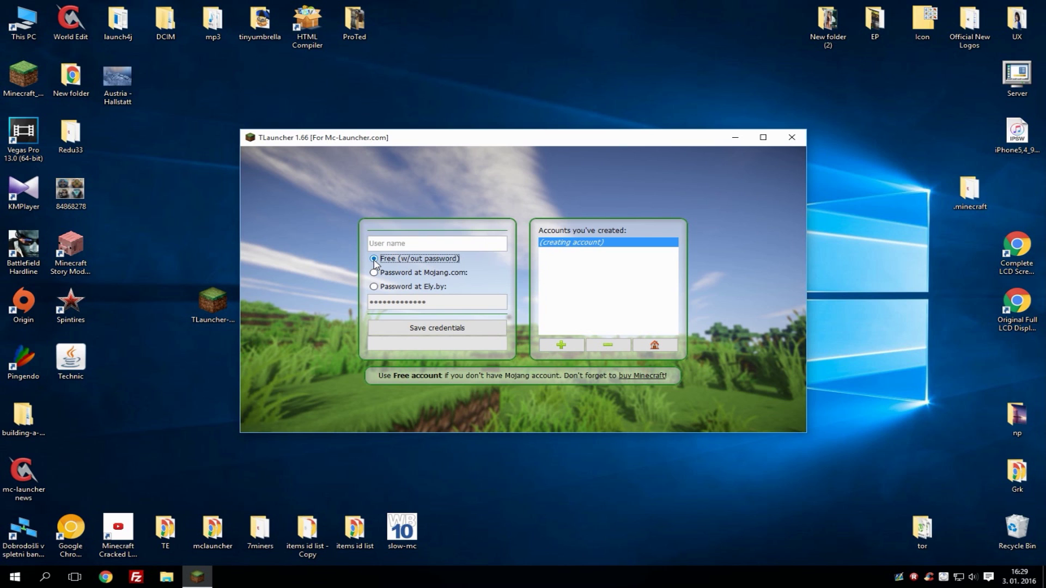
{"action": "left_click", "coordinate": [450, 278]}
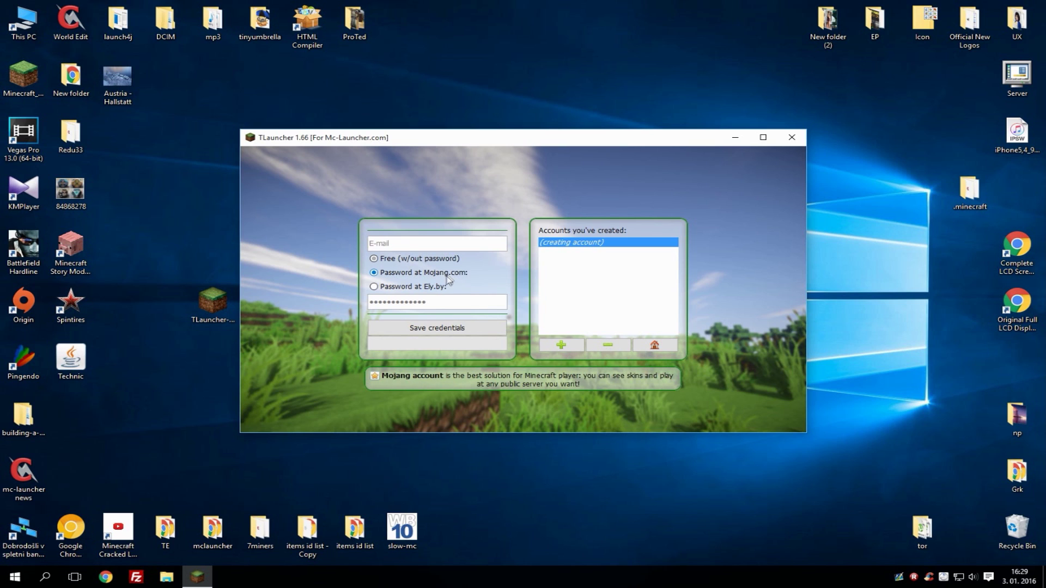
{"action": "left_click", "coordinate": [410, 287]}
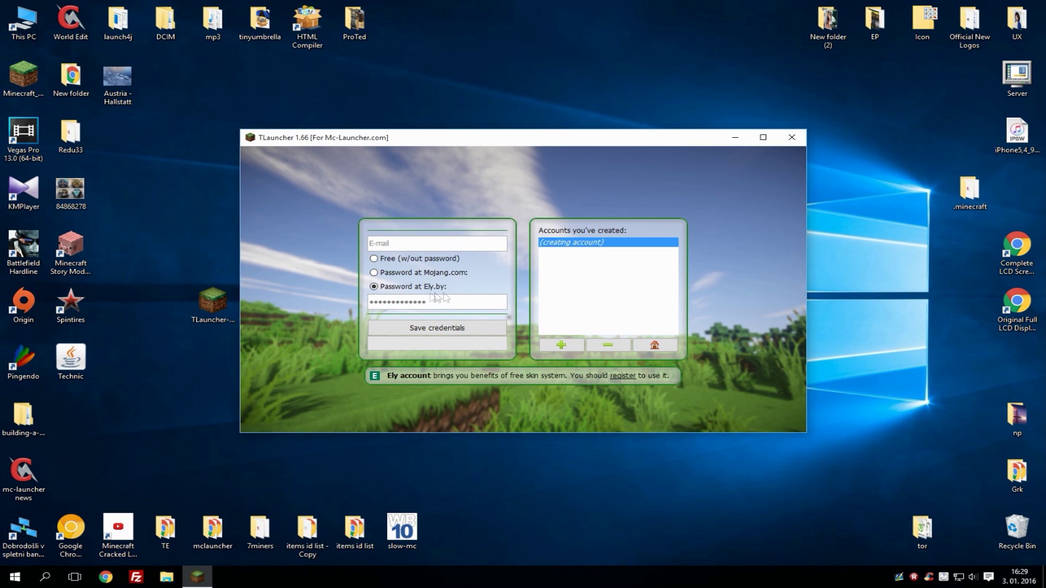
{"action": "left_click", "coordinate": [436, 265]}
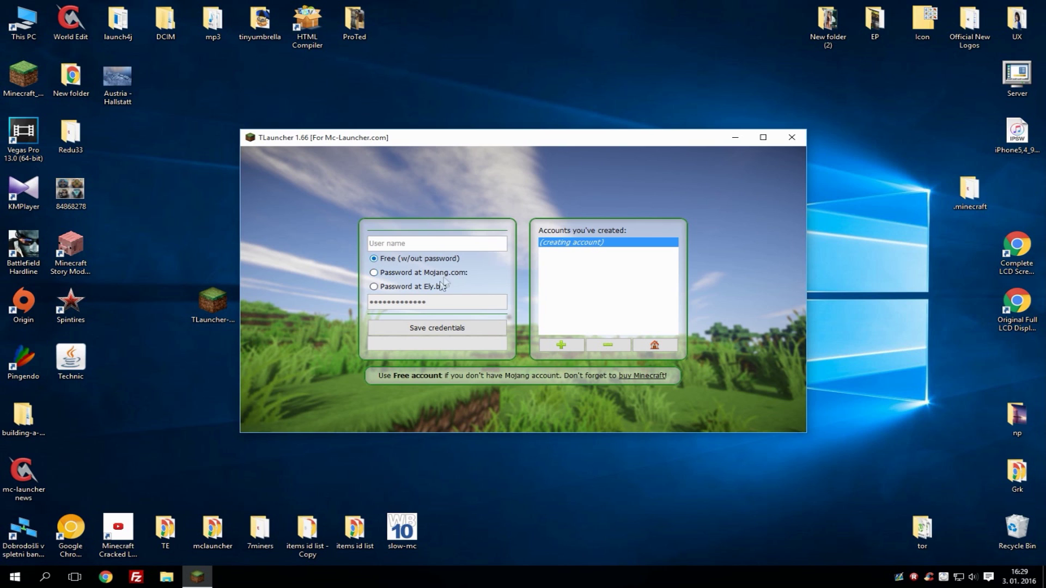
{"action": "left_click", "coordinate": [435, 244]}
{"action": "left_click", "coordinate": [473, 329]}
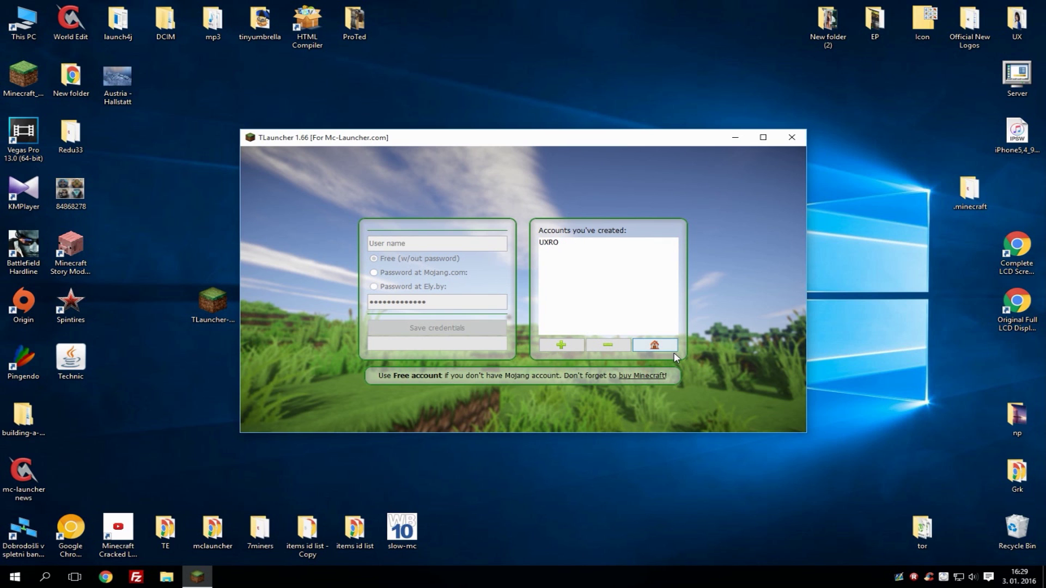
Go back to the main launch panel and browse the versions, keeping Latest release 1.8.9.
{"action": "left_click", "coordinate": [655, 345]}
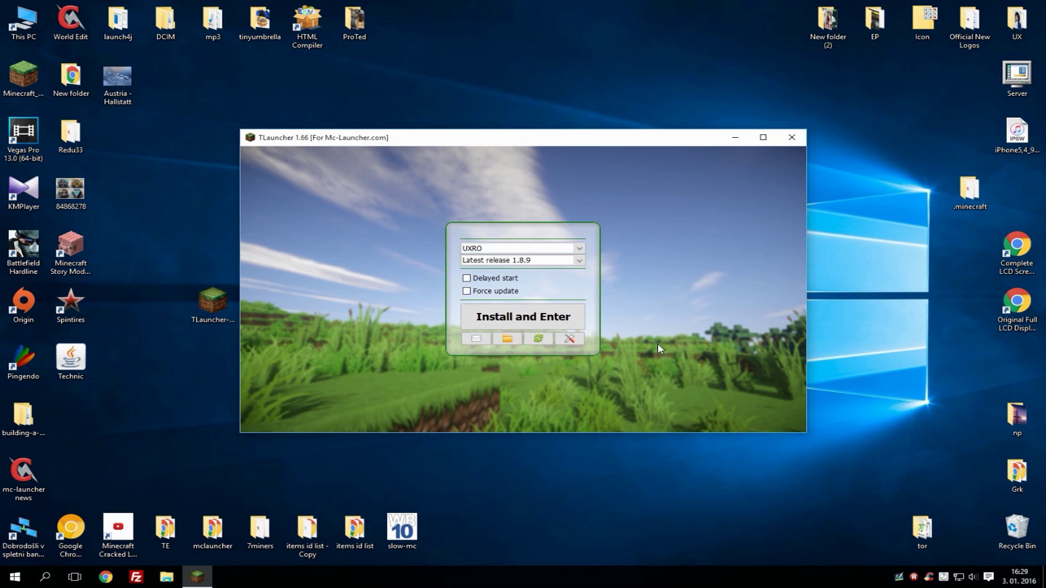
{"action": "left_click", "coordinate": [496, 262]}
{"action": "scroll", "coordinate": [509, 297], "scroll_direction": "down", "scroll_amount": 10}
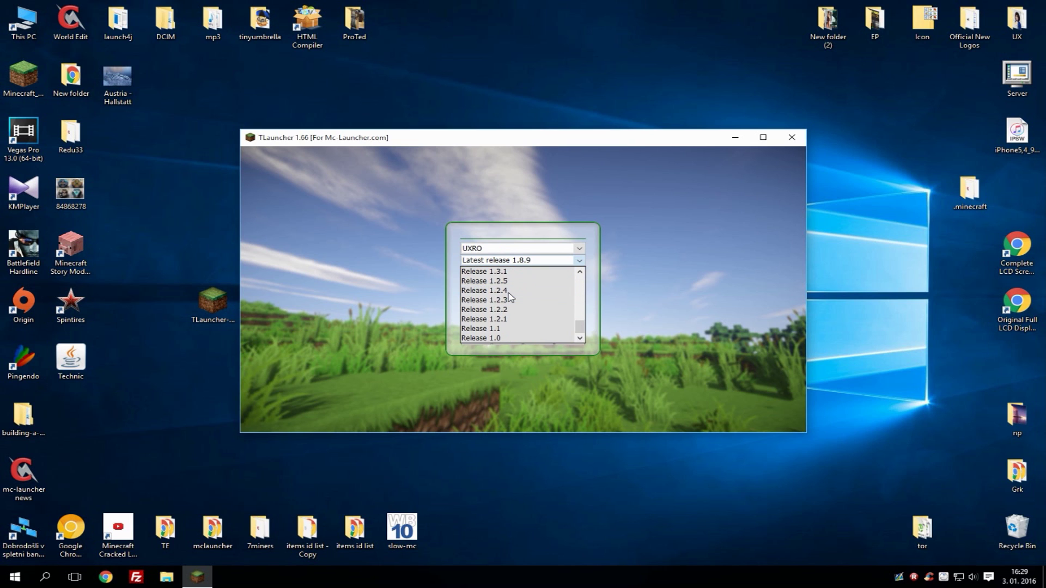
{"action": "scroll", "coordinate": [509, 297], "scroll_direction": "up", "scroll_amount": 10}
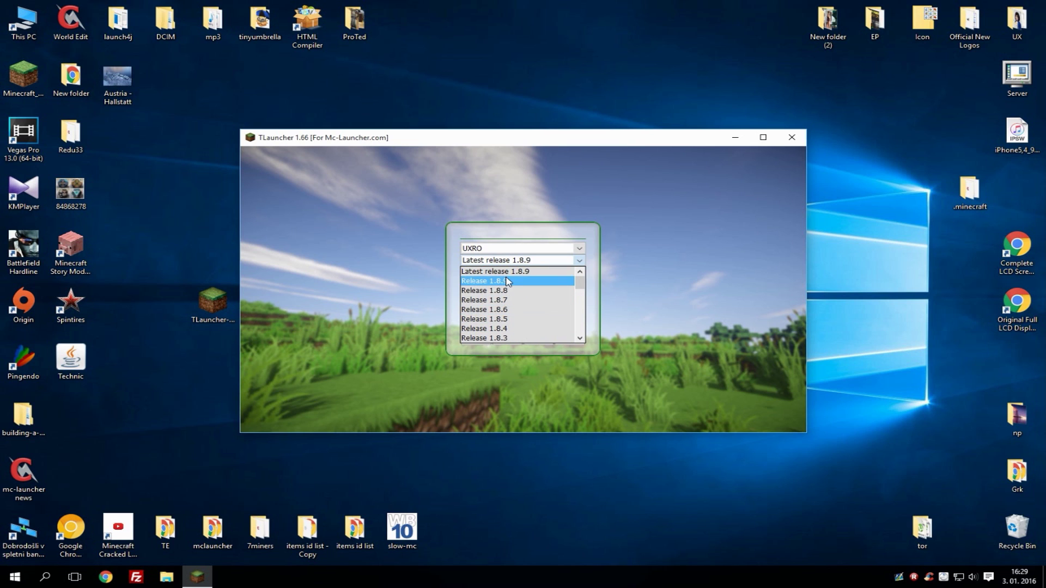
{"action": "scroll", "coordinate": [506, 297], "scroll_direction": "down", "scroll_amount": 6}
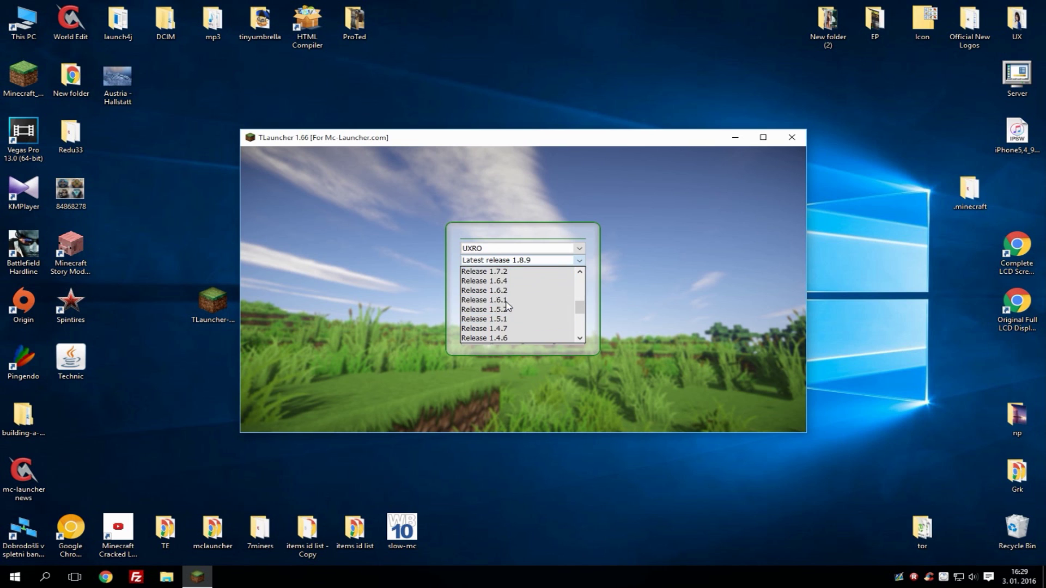
{"action": "scroll", "coordinate": [507, 305], "scroll_direction": "down", "scroll_amount": 4}
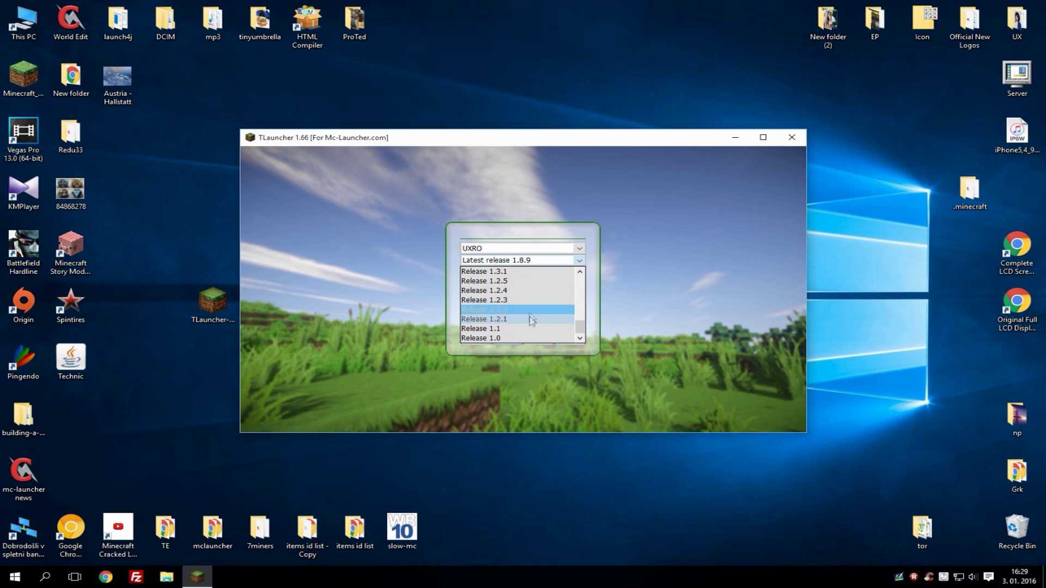
{"action": "left_click", "coordinate": [672, 282]}
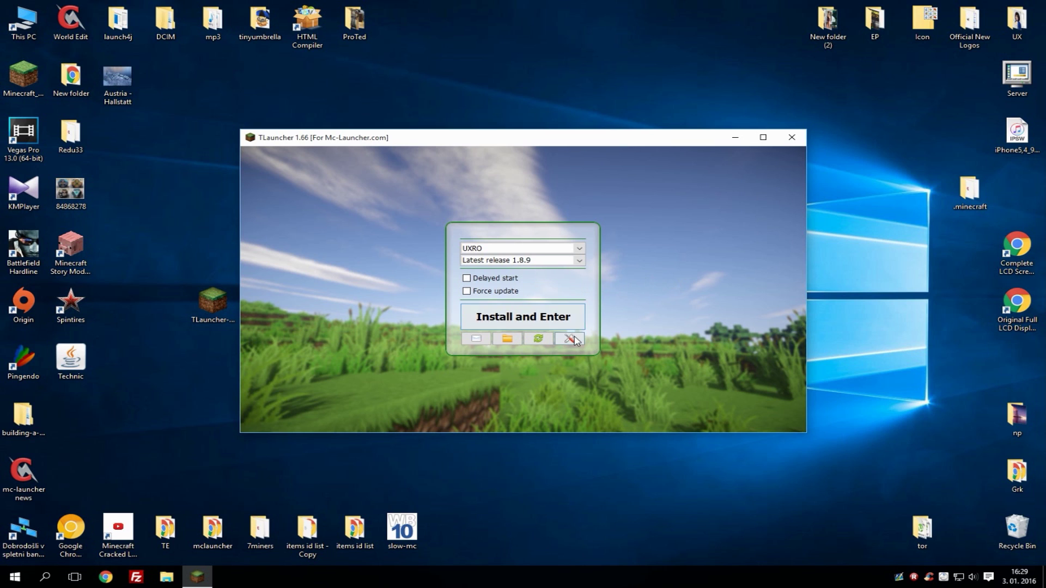
{"action": "left_click", "coordinate": [550, 260]}
{"action": "scroll", "coordinate": [523, 287], "scroll_direction": "down", "scroll_amount": 2}
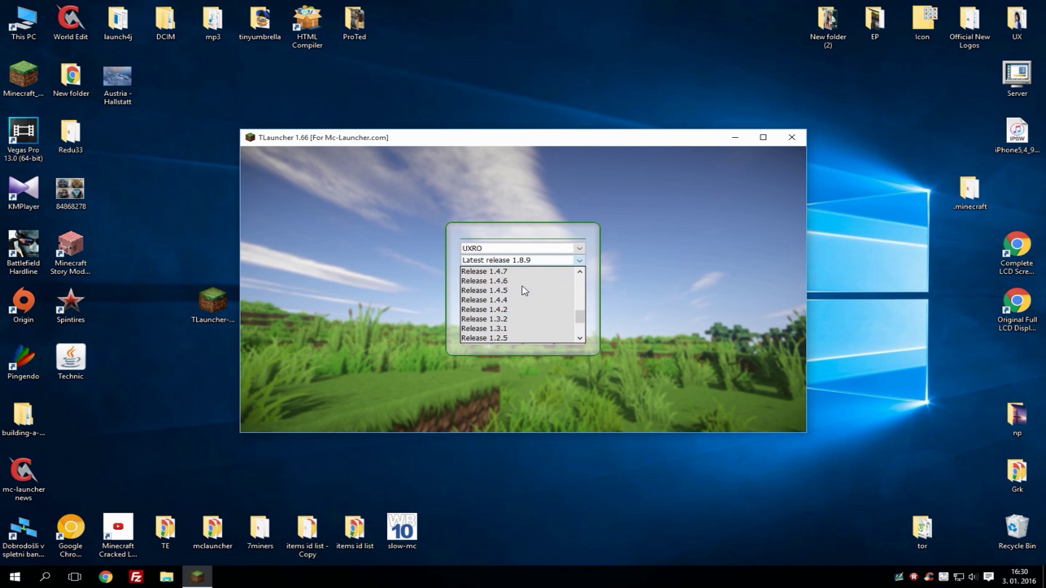
{"action": "left_click", "coordinate": [655, 287]}
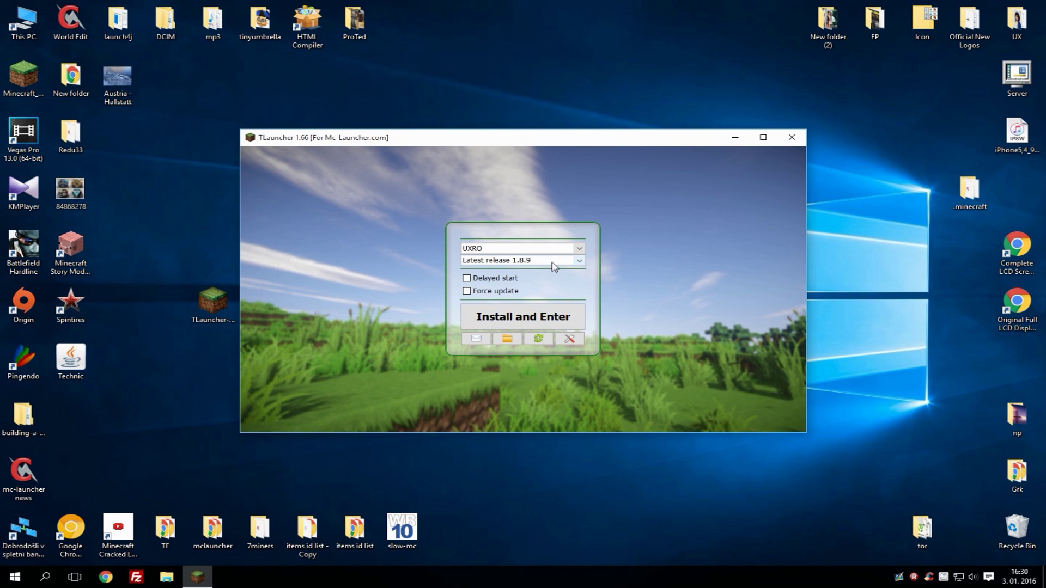
In Preferences, enable Alpha (2010) and Snapshot versions and raise memory allocation to 2304 MB.
{"action": "left_click", "coordinate": [570, 340]}
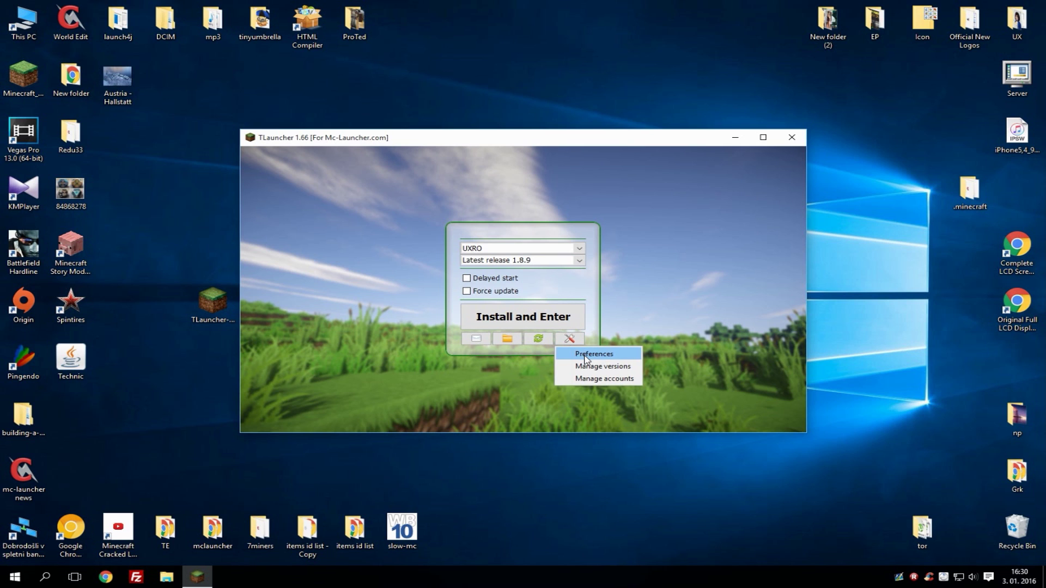
{"action": "left_click", "coordinate": [586, 356]}
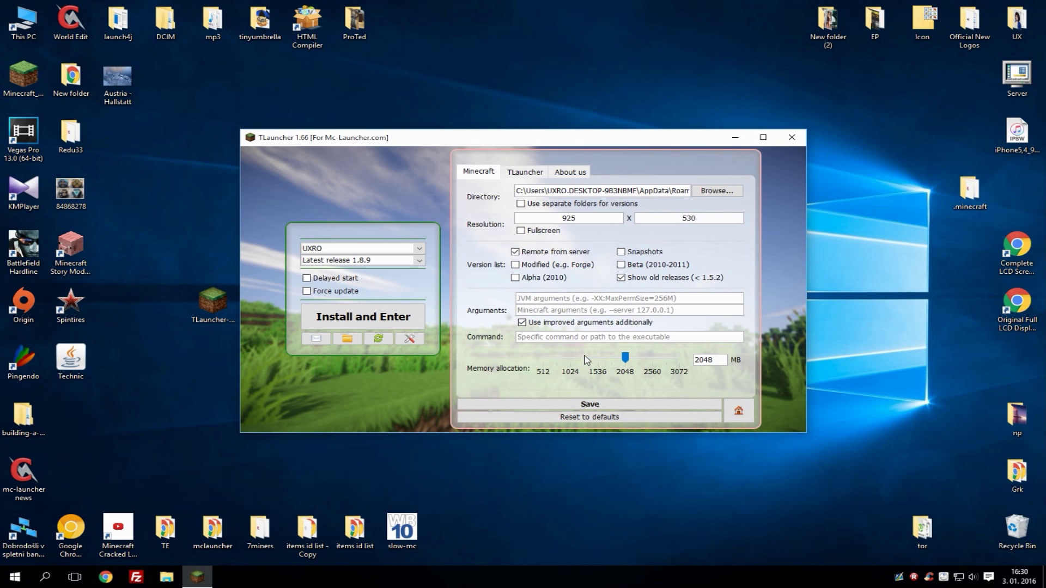
{"action": "left_click", "coordinate": [515, 279]}
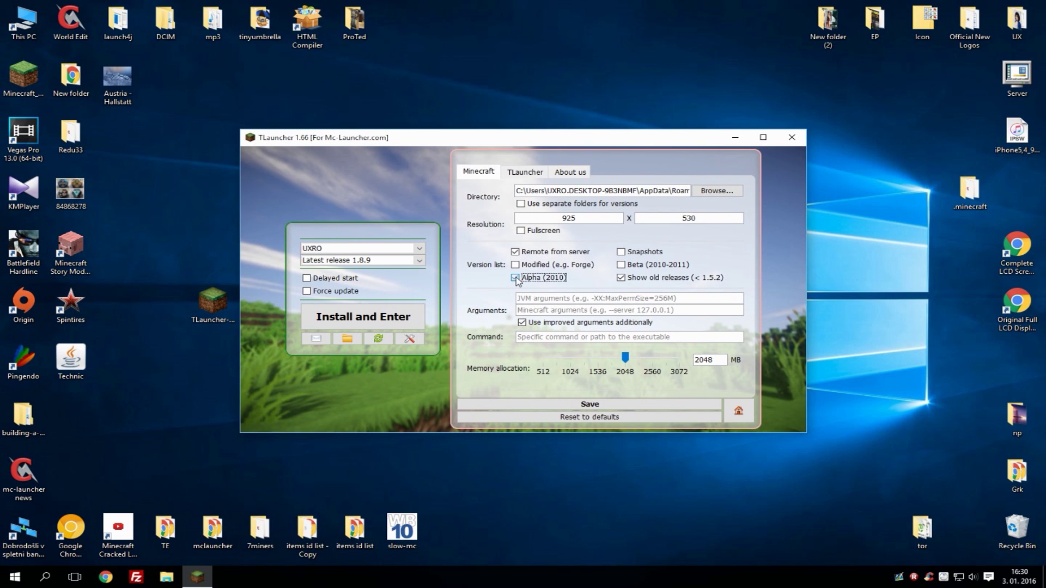
{"action": "left_click", "coordinate": [623, 252]}
{"action": "left_click", "coordinate": [603, 406]}
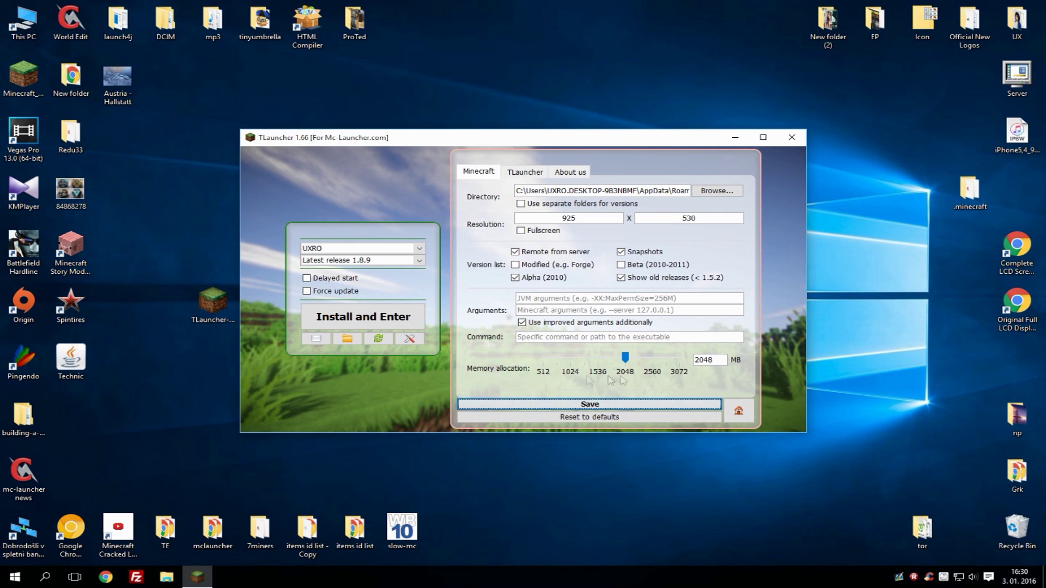
{"action": "left_click", "coordinate": [635, 362]}
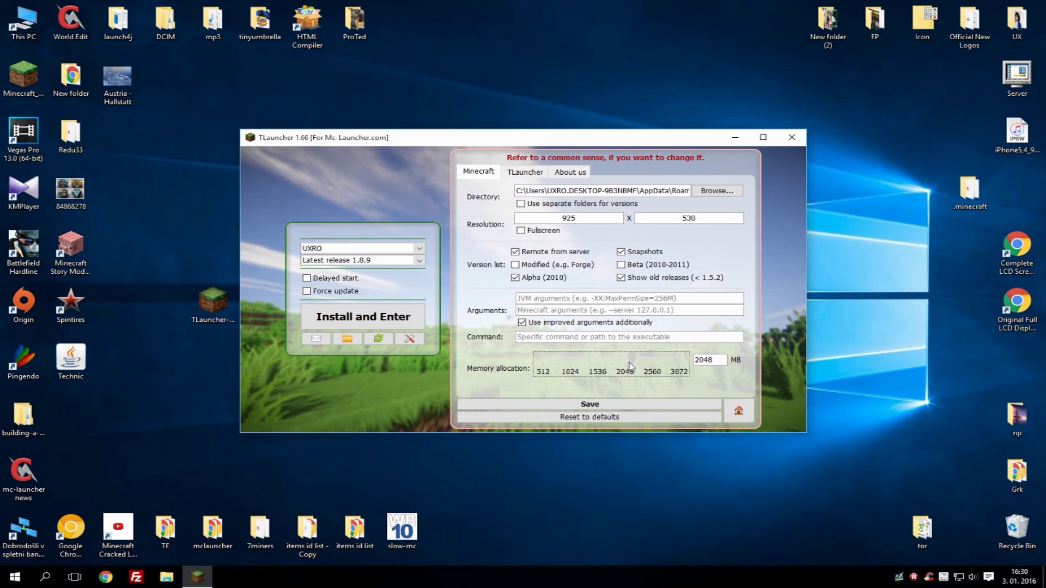
{"action": "left_click", "coordinate": [639, 359]}
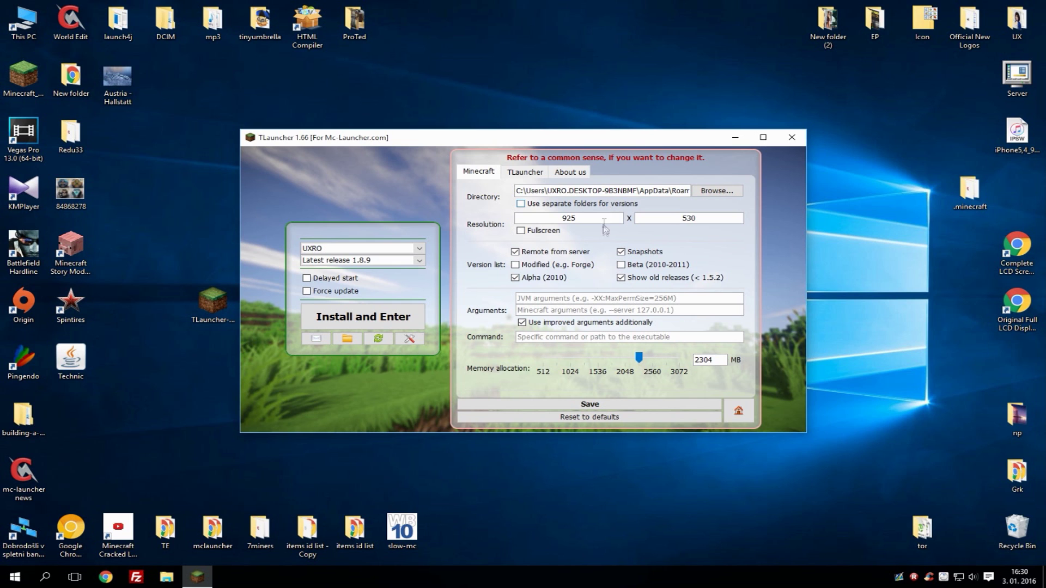
Save the 2304 MB memory setting and start installing and launching Minecraft 1.8.9.
{"action": "left_click", "coordinate": [606, 406]}
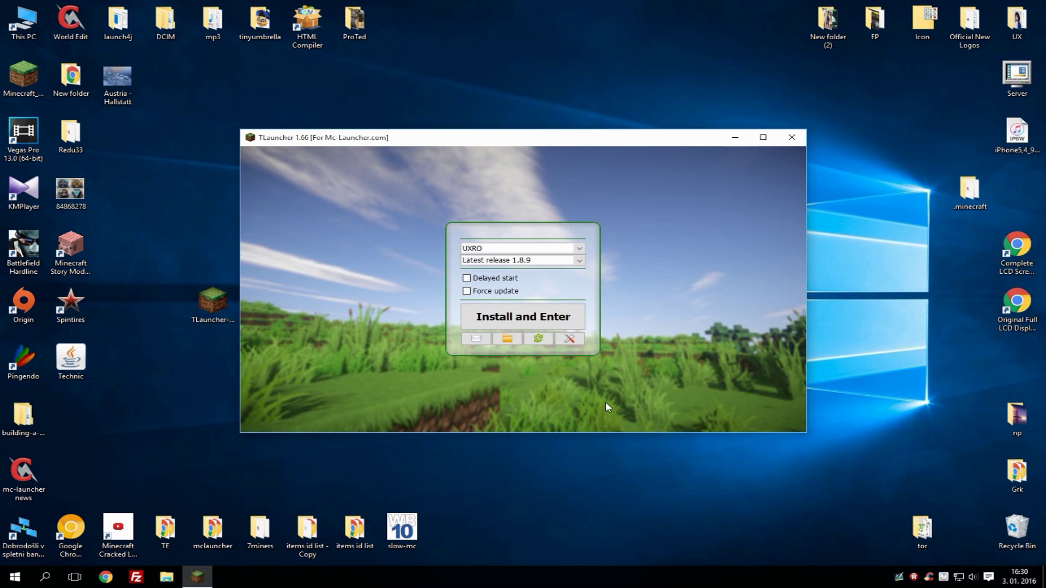
{"action": "left_click", "coordinate": [560, 320]}
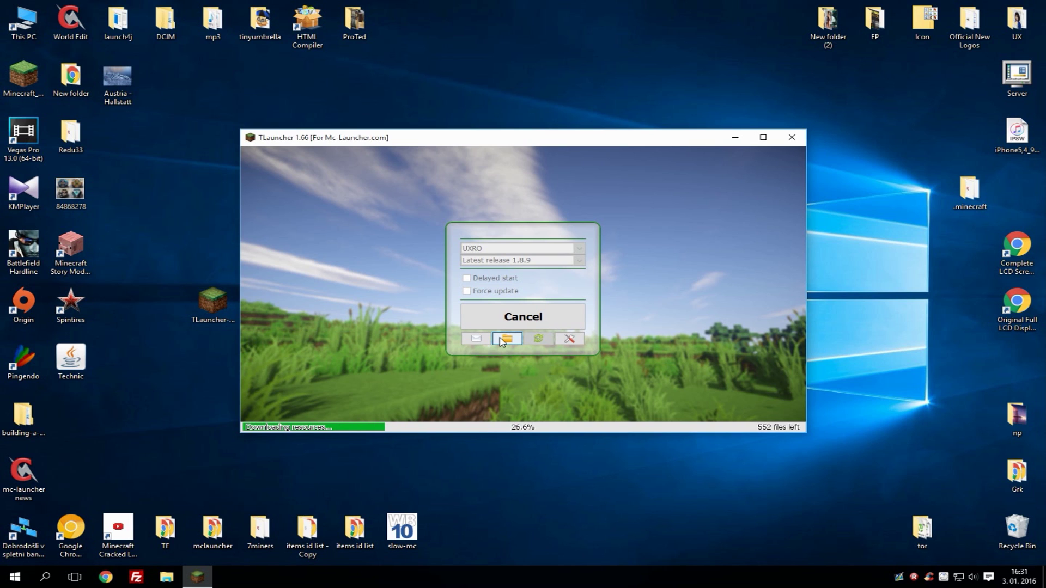
Go up to AppData\Roaming in File Explorer and open the .minecraft folder there.
{"action": "left_click", "coordinate": [517, 340]}
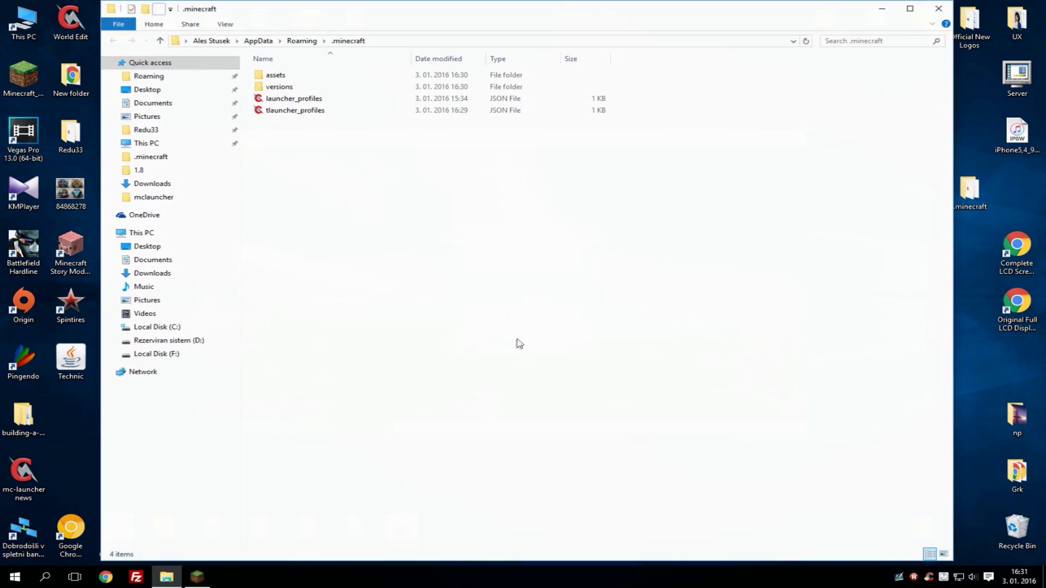
{"action": "left_click_drag", "start_coordinate": [558, 14], "coordinate": [579, 2]}
{"action": "key", "text": "alt+Up"}
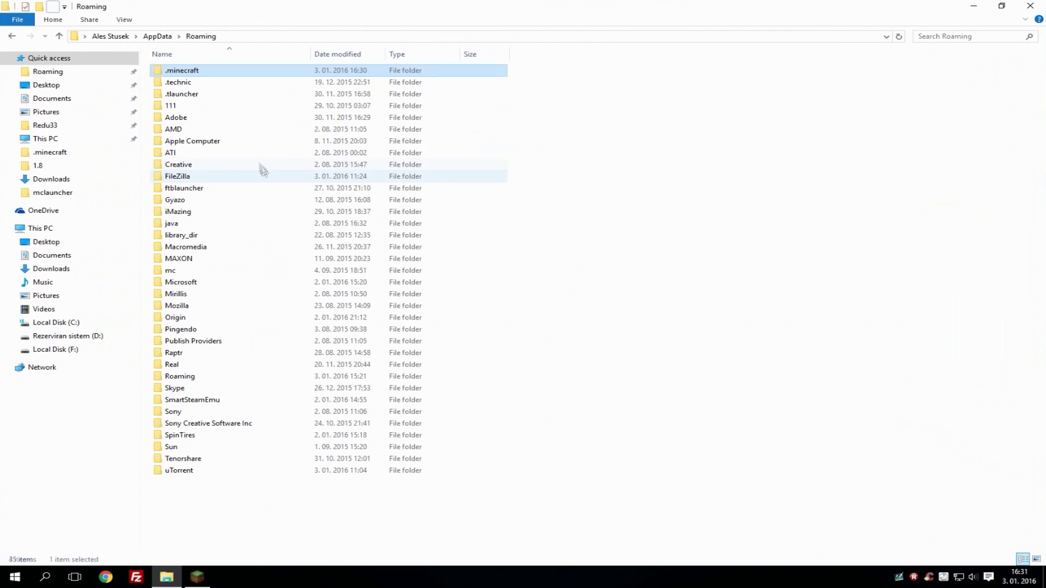
{"action": "right_click", "coordinate": [196, 70]}
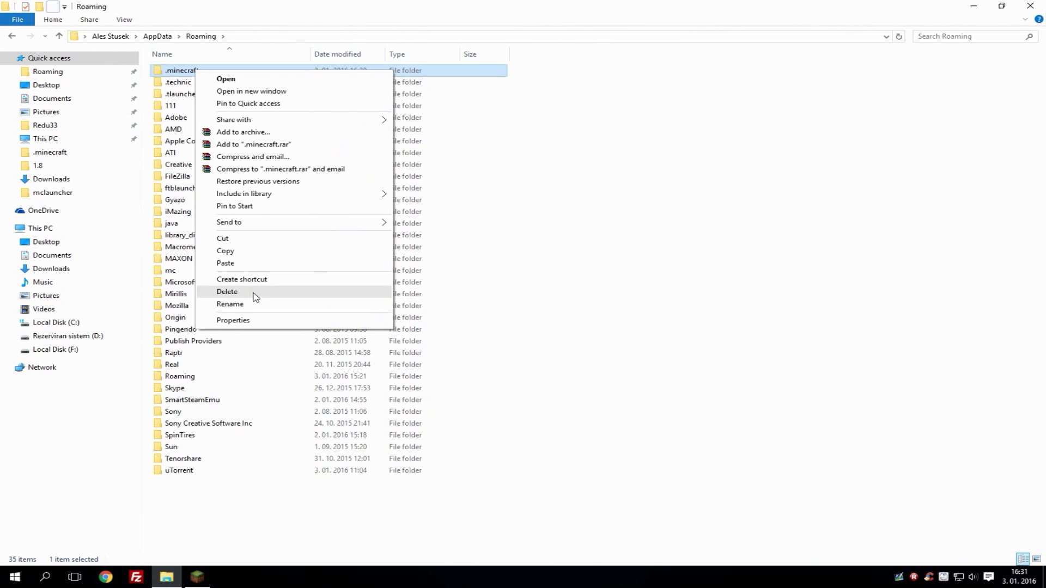
{"action": "left_click", "coordinate": [164, 70]}
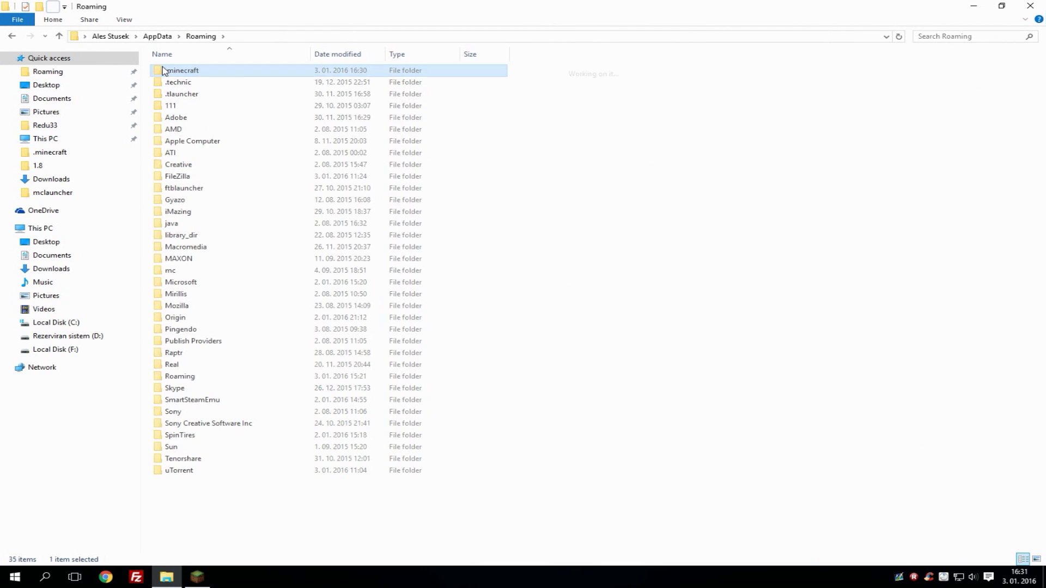
{"action": "double_click", "coordinate": [164, 70]}
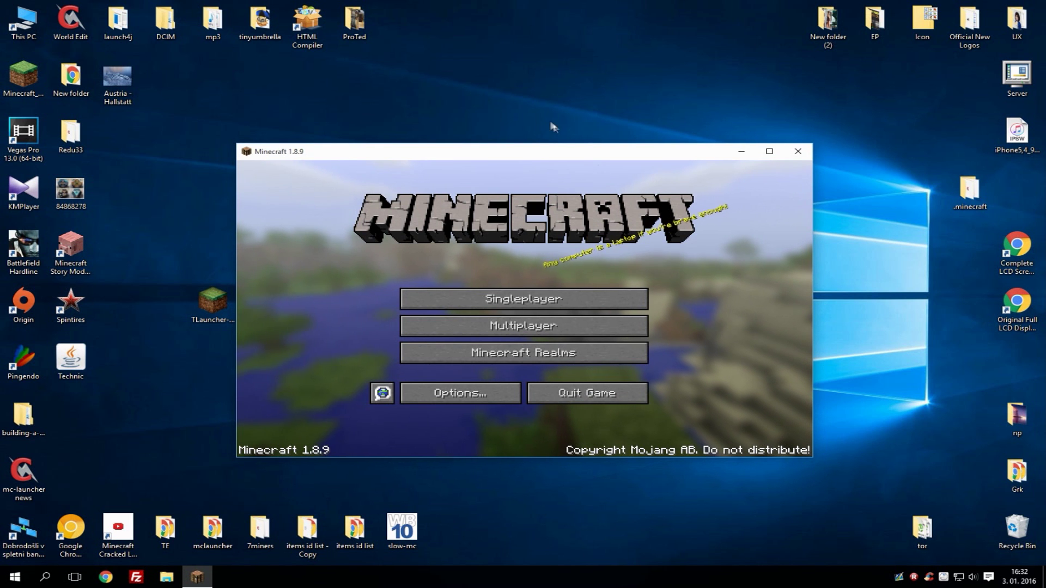
Maximize the game window and create a Creative-mode world named New World from Singleplayer.
{"action": "double_click", "coordinate": [529, 151]}
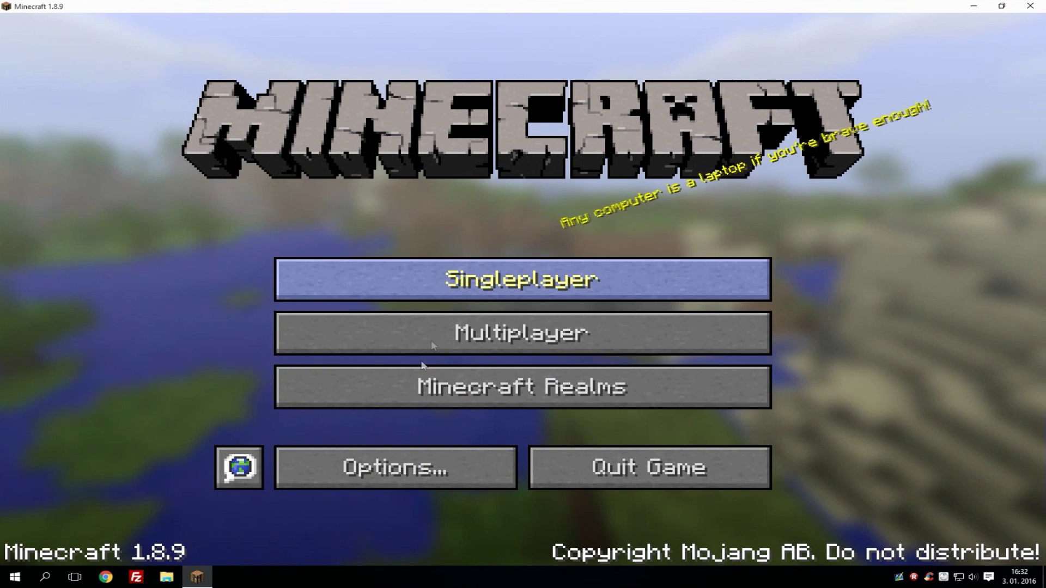
{"action": "left_click", "coordinate": [473, 282]}
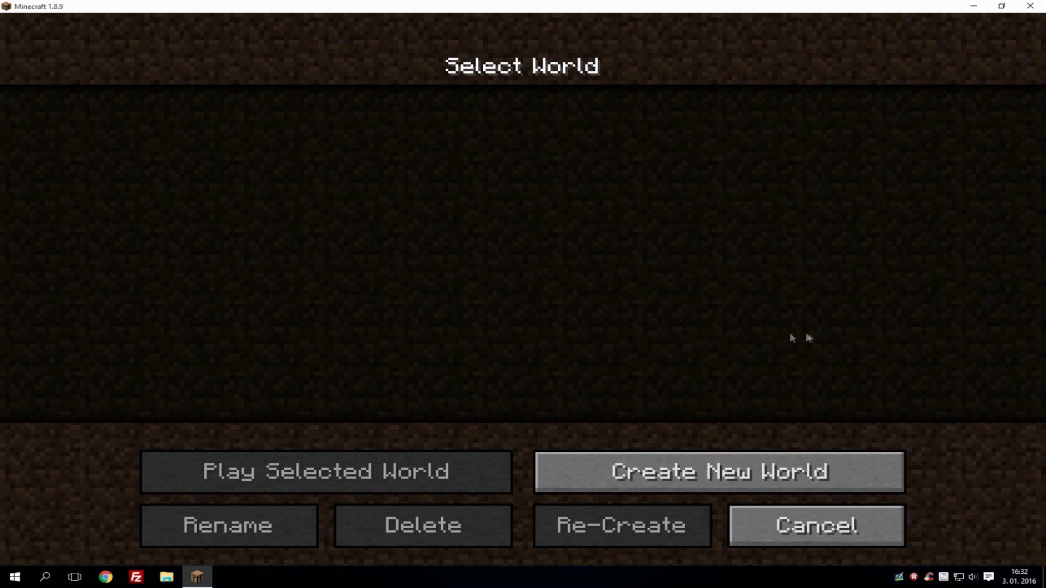
{"action": "left_click", "coordinate": [600, 470]}
{"action": "left_click", "coordinate": [497, 307]}
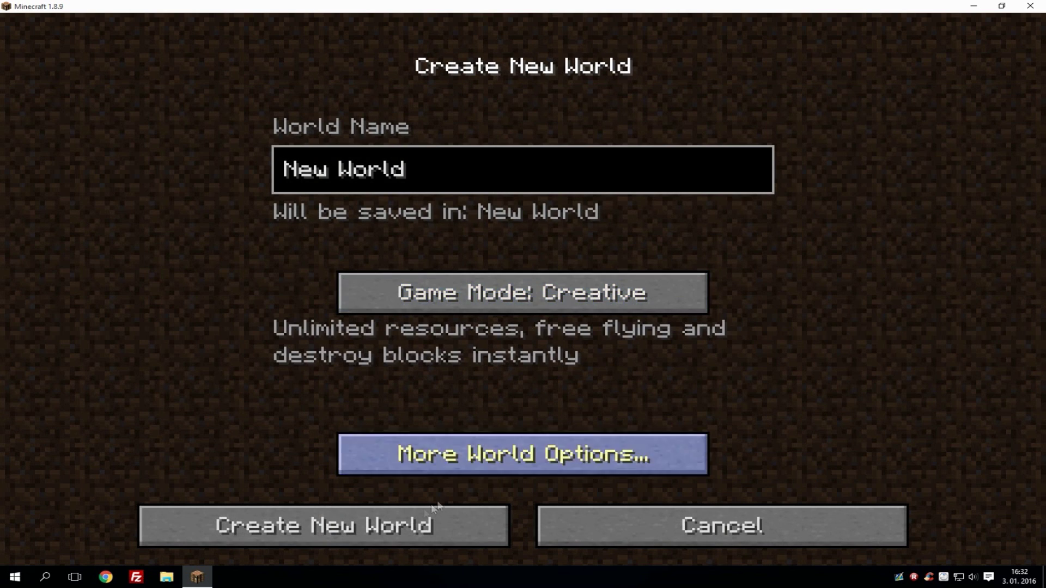
{"action": "left_click", "coordinate": [409, 528]}
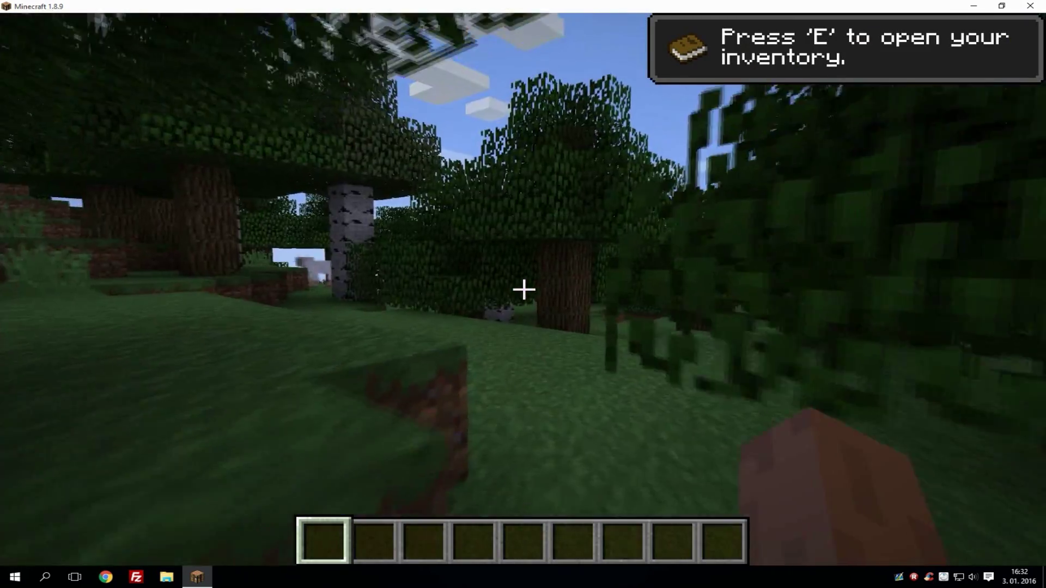
Browse the creative inventory's Decoration Blocks, Transportation and Miscellaneous categories, then close it.
{"action": "key", "text": "e"}
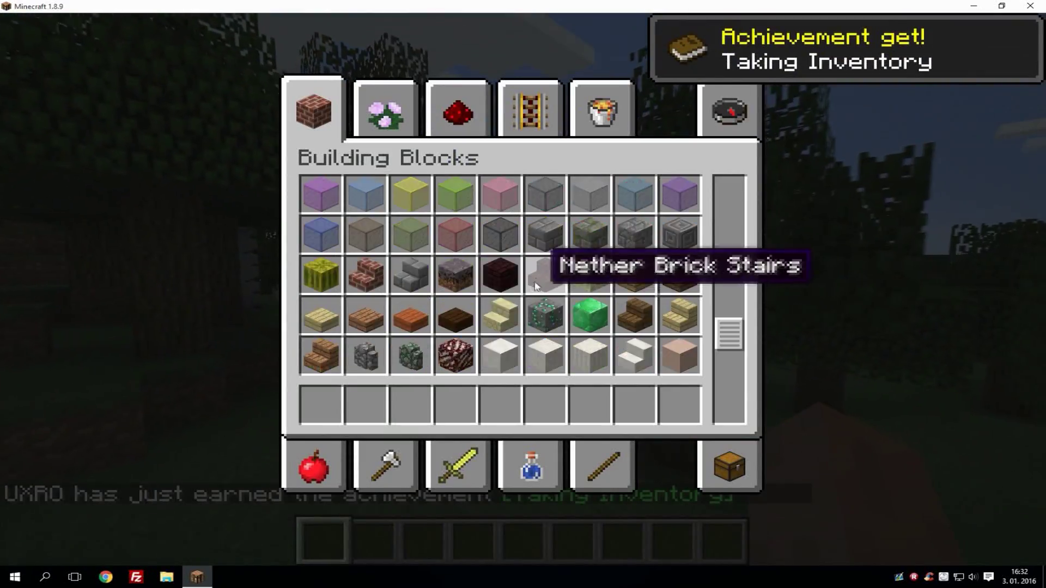
{"action": "scroll", "coordinate": [535, 286], "scroll_direction": "down", "scroll_amount": 3}
{"action": "left_click", "coordinate": [385, 109]}
{"action": "left_click", "coordinate": [502, 110]}
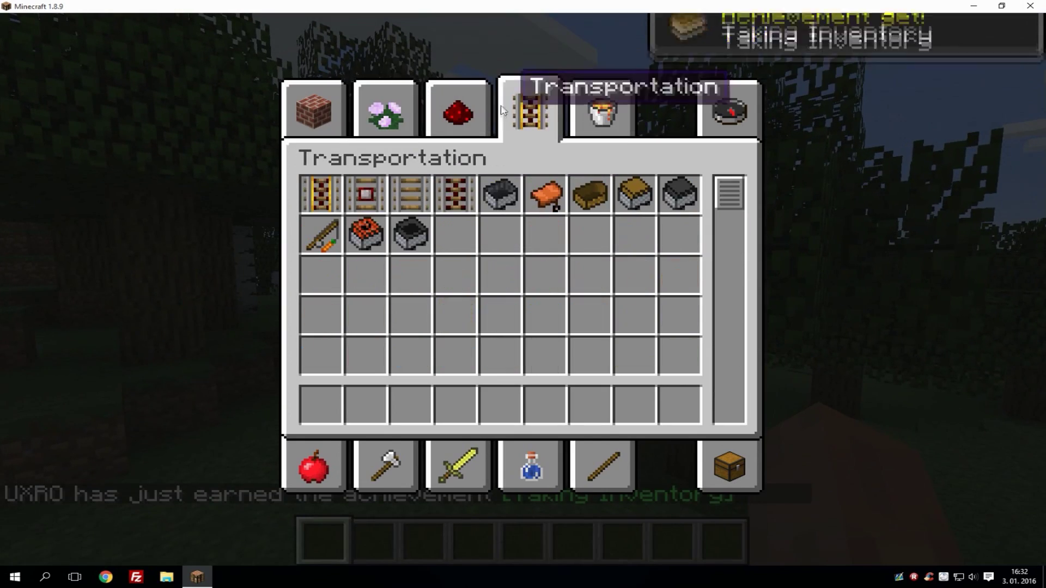
{"action": "left_click", "coordinate": [597, 114]}
{"action": "key", "text": "e"}
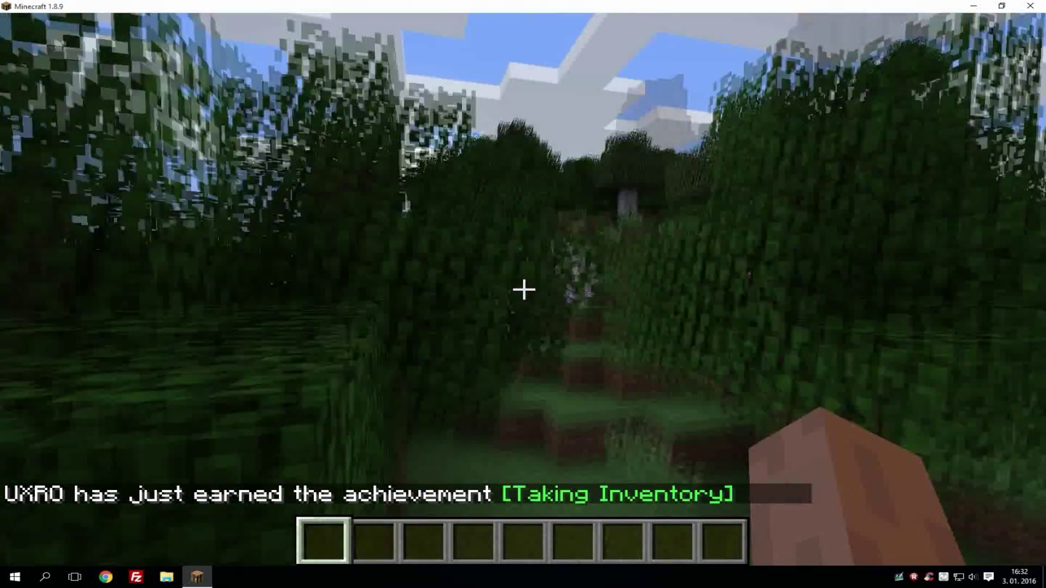
Fly up above the forest, drop back down, and walk past the sheep clearing.
{"action": "key", "text": "space"}
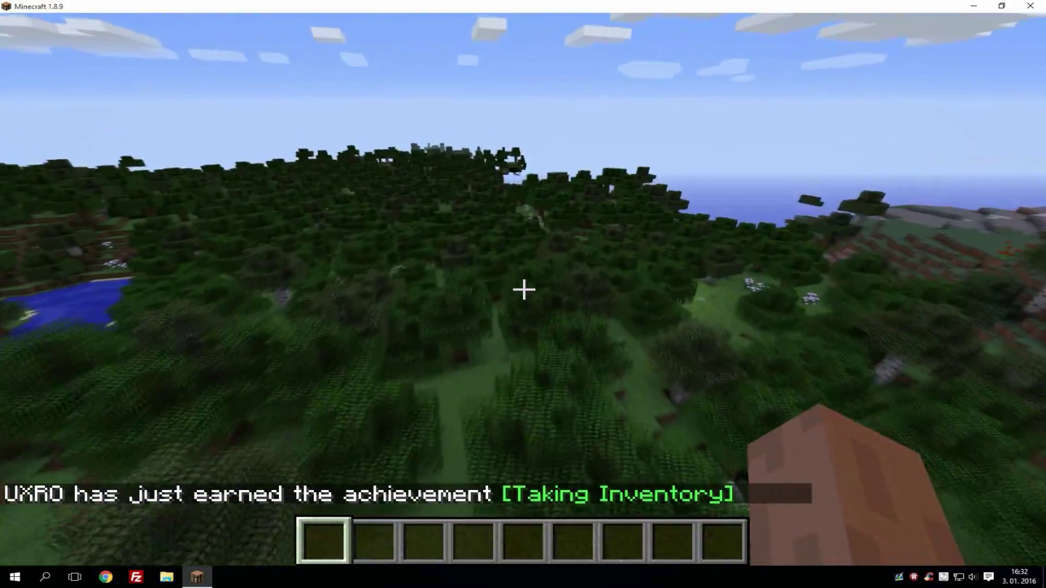
{"action": "key", "text": "shift"}
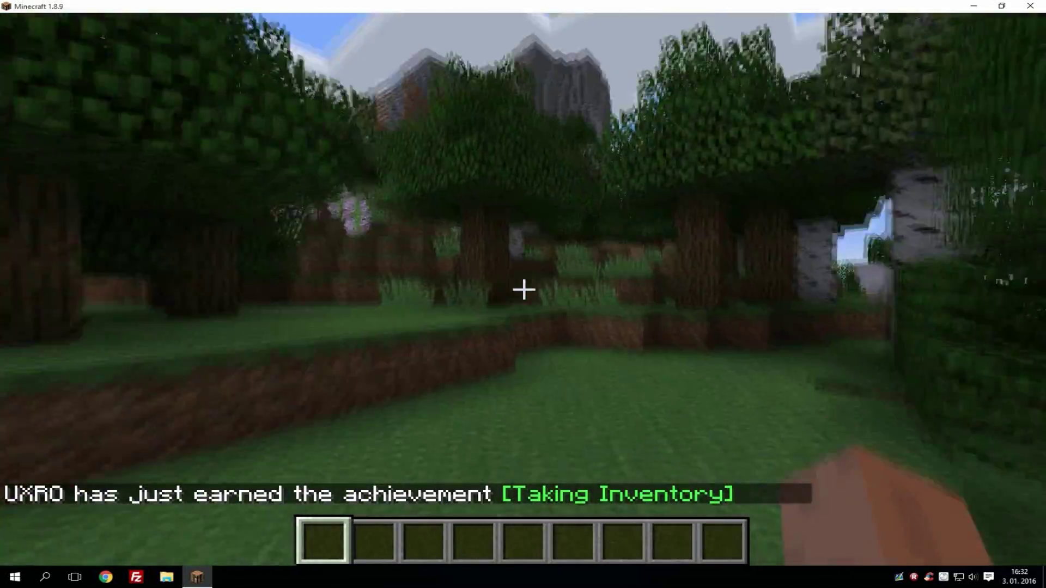
{"action": "key", "text": "w"}
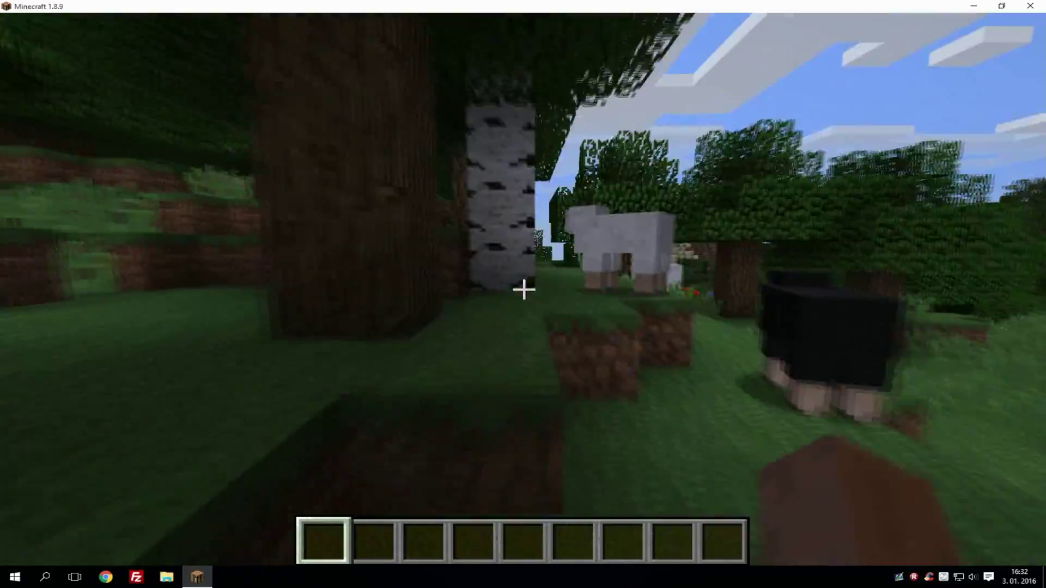
{"action": "key", "text": "w"}
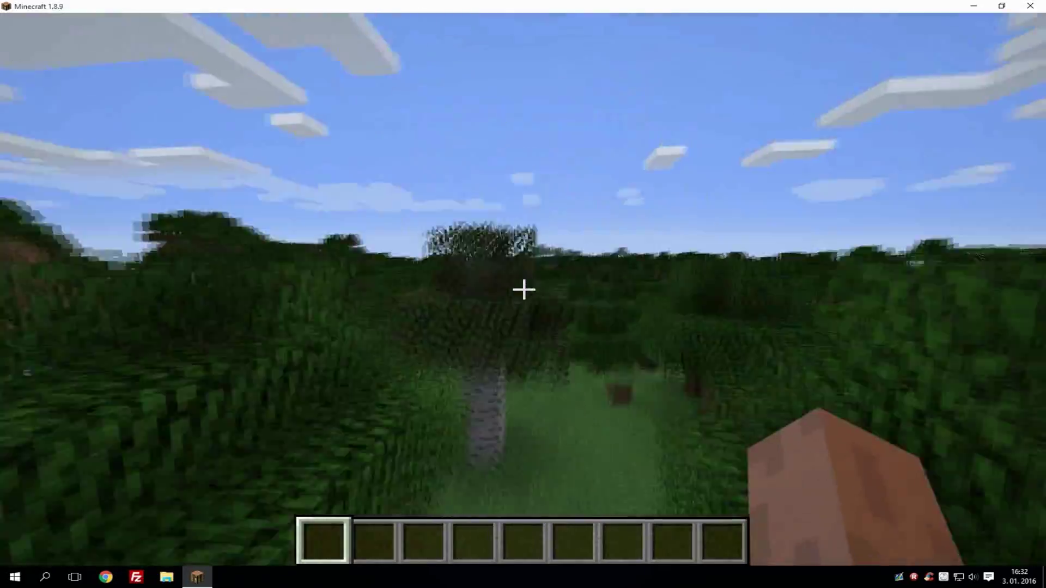
Fly over the forest, beach hill, lake and plains toward the mountains, then land on grass.
{"action": "key", "text": "space"}
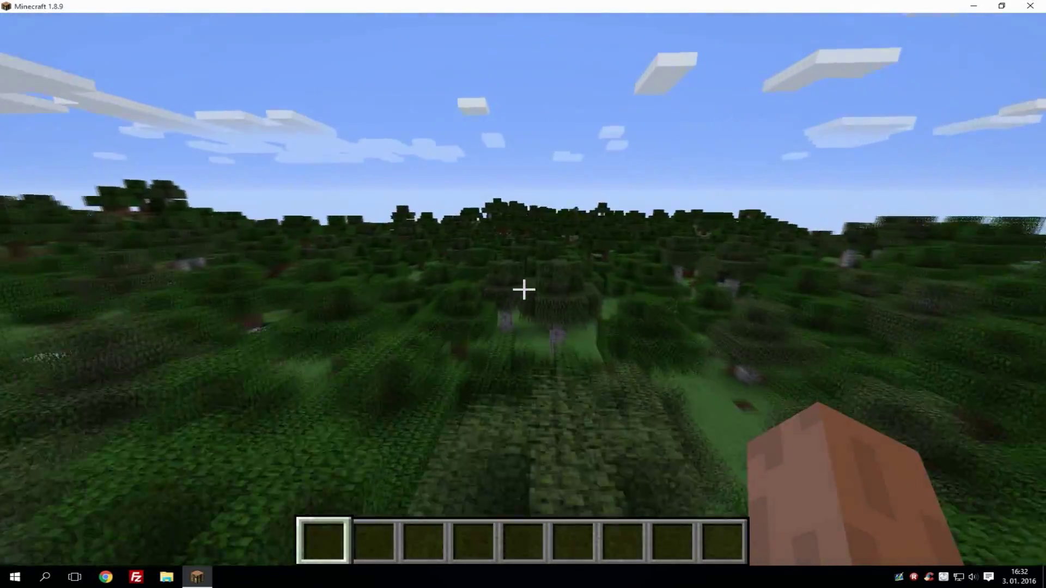
{"action": "key", "text": "w"}
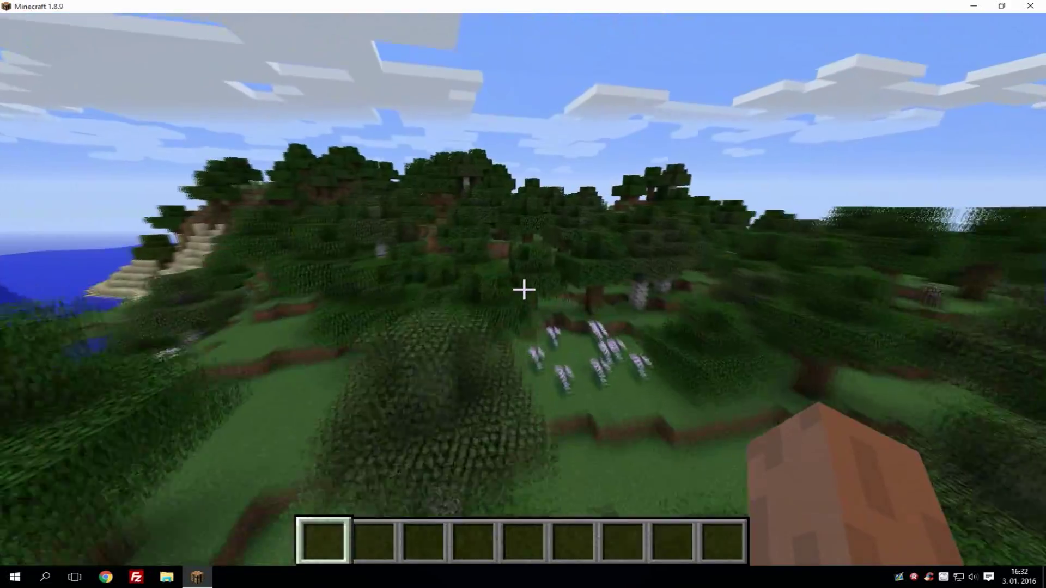
{"action": "key", "text": "w"}
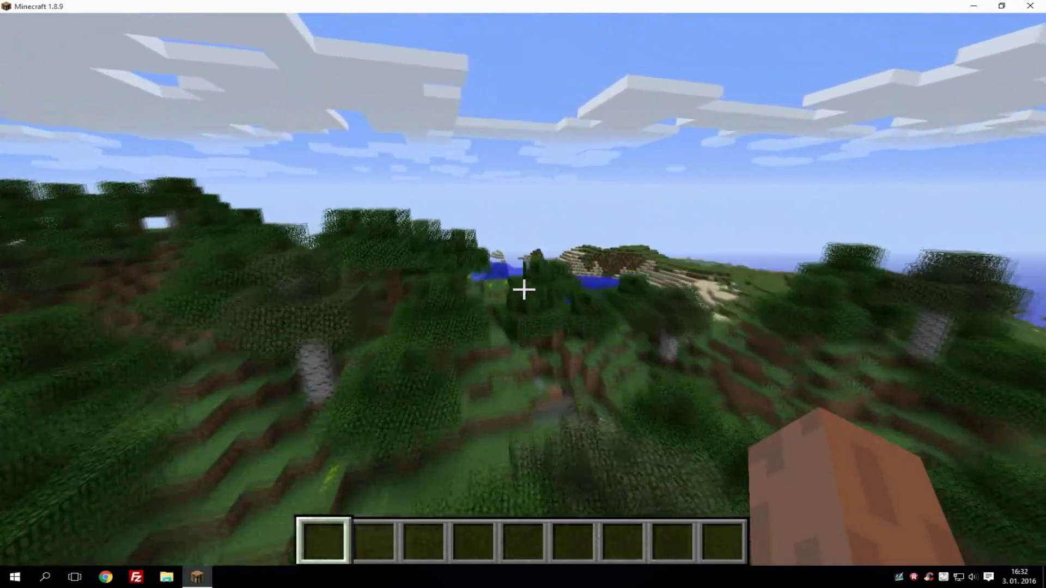
{"action": "key", "text": "w"}
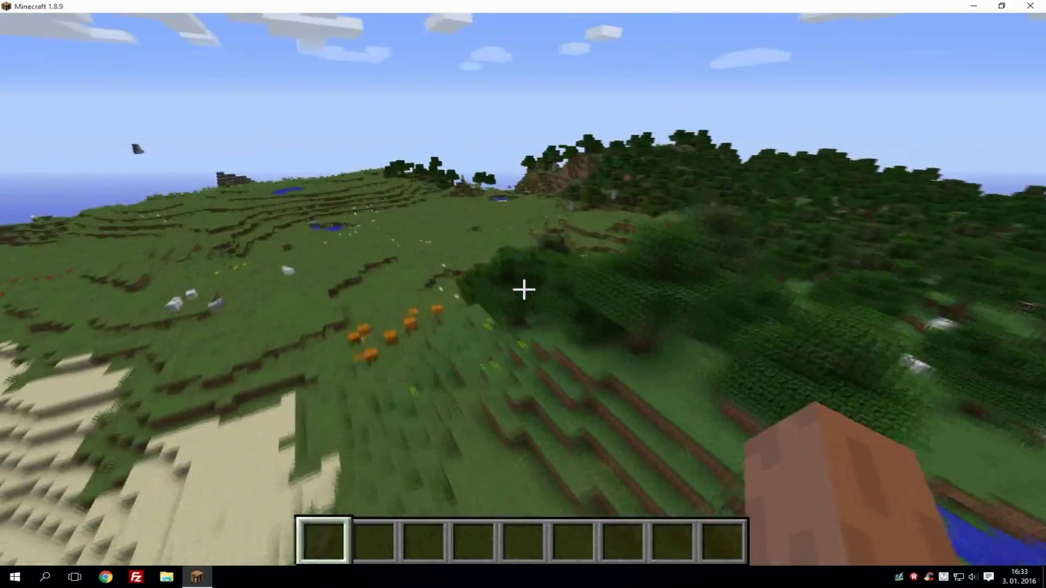
{"action": "key", "text": "w"}
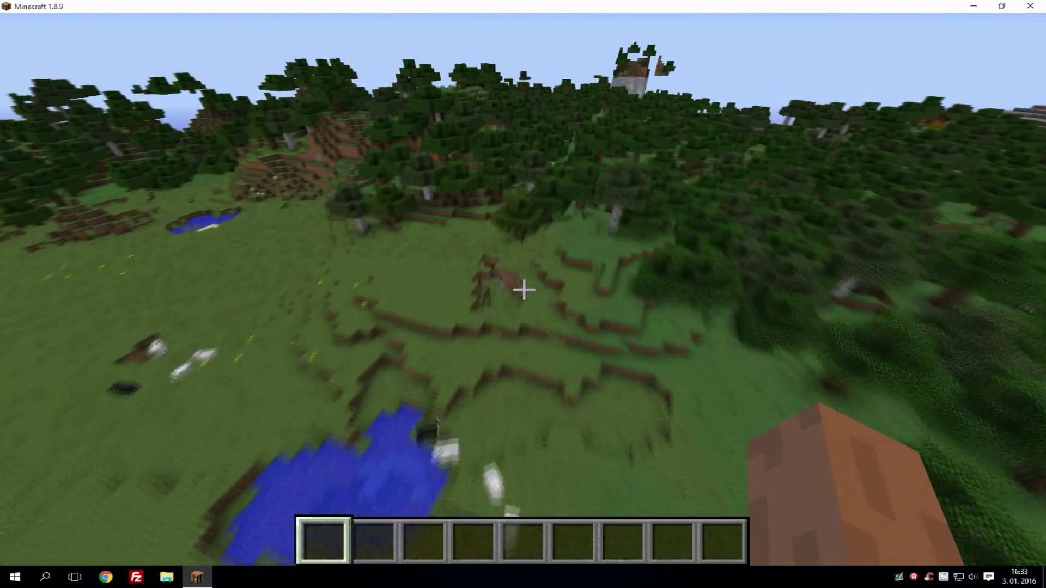
{"action": "key", "text": "w"}
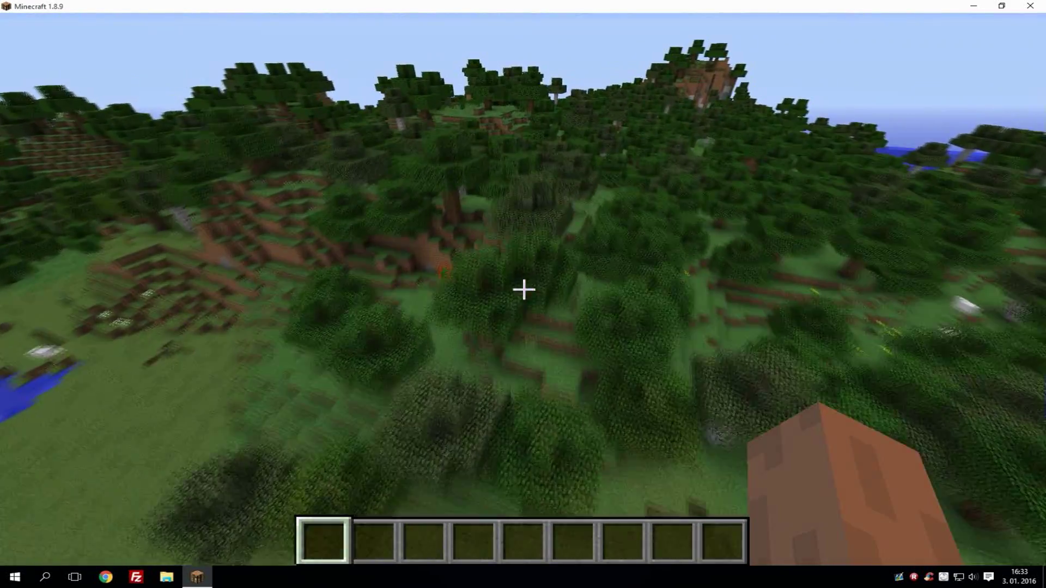
{"action": "key", "text": "w"}
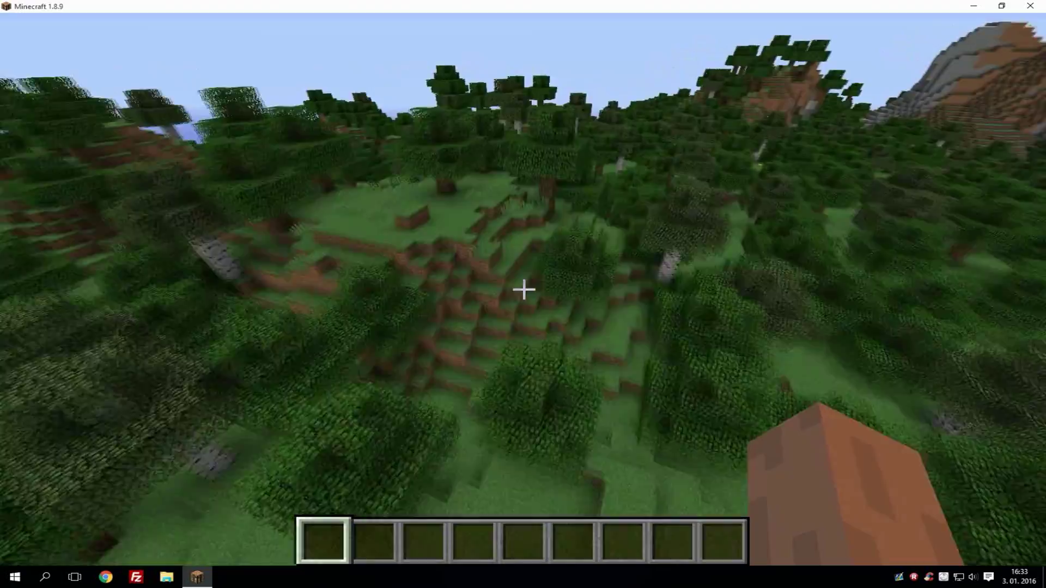
{"action": "key", "text": "w"}
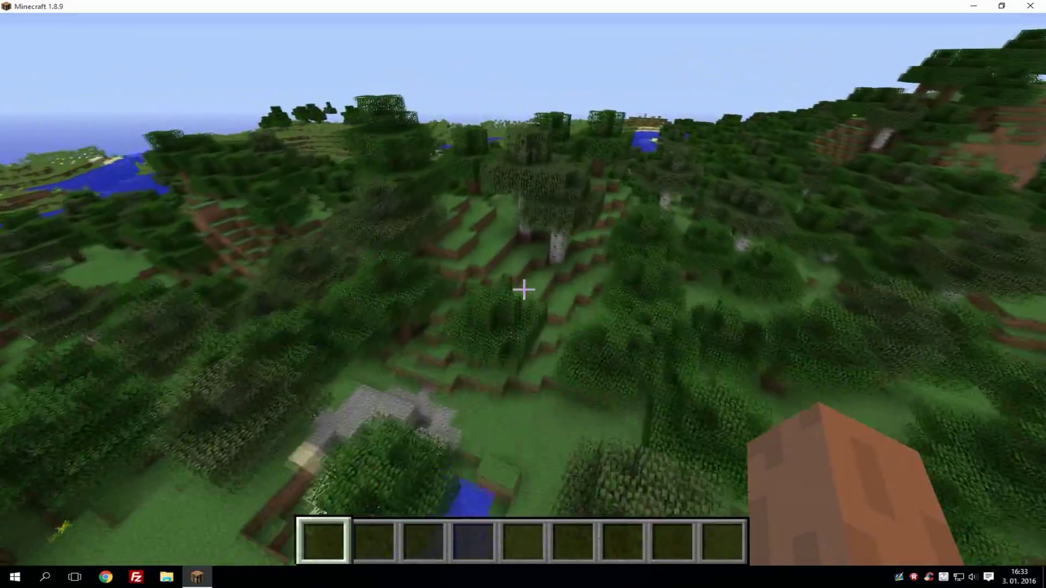
{"action": "key", "text": "w"}
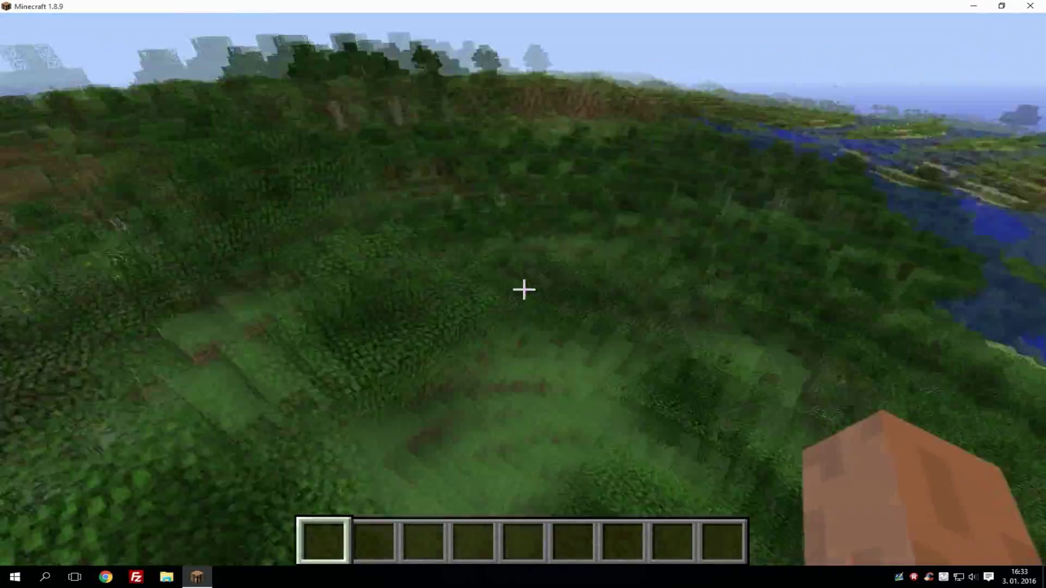
{"action": "key", "text": "shift"}
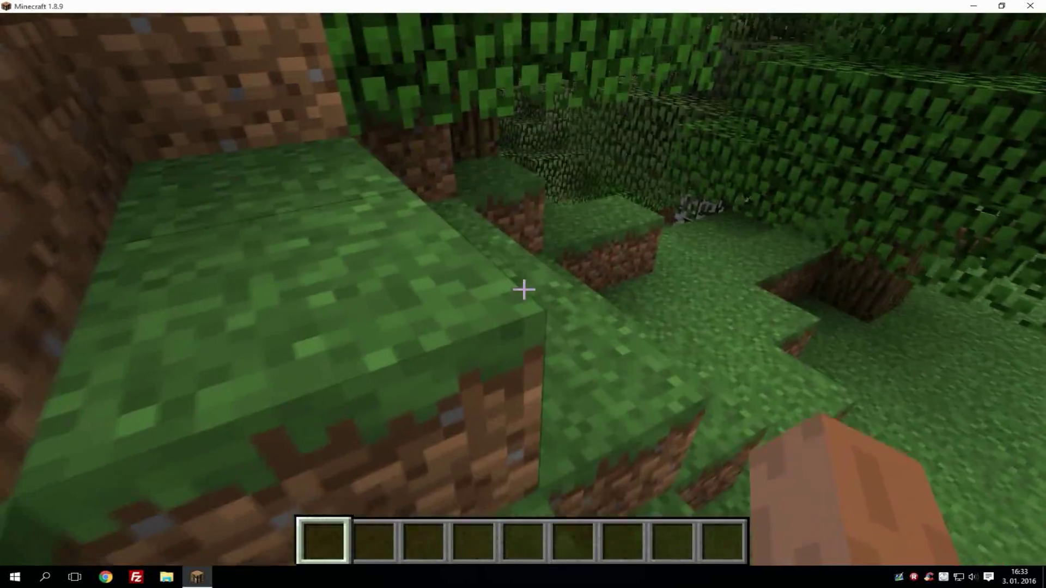